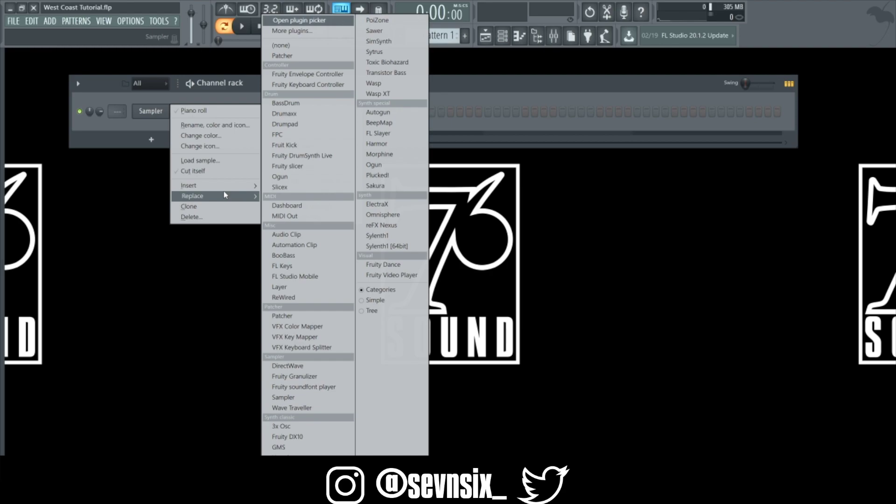
left_click(205, 110)
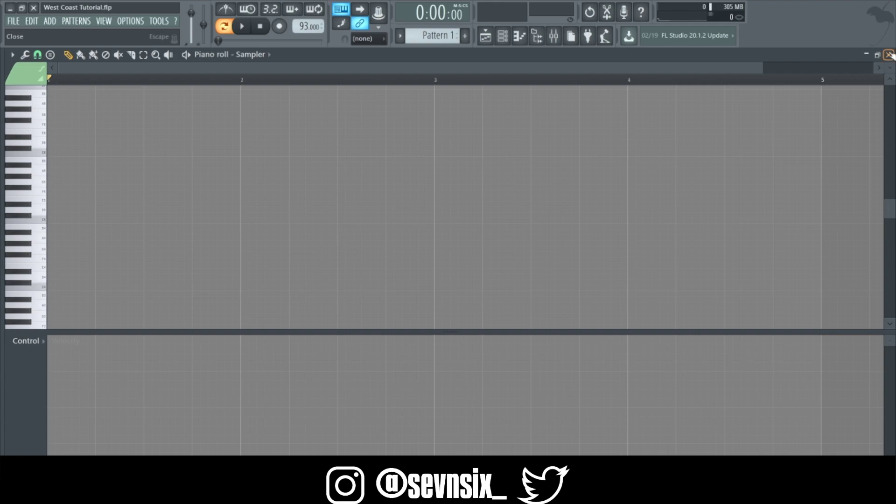
left_click(889, 55)
right_click(168, 109)
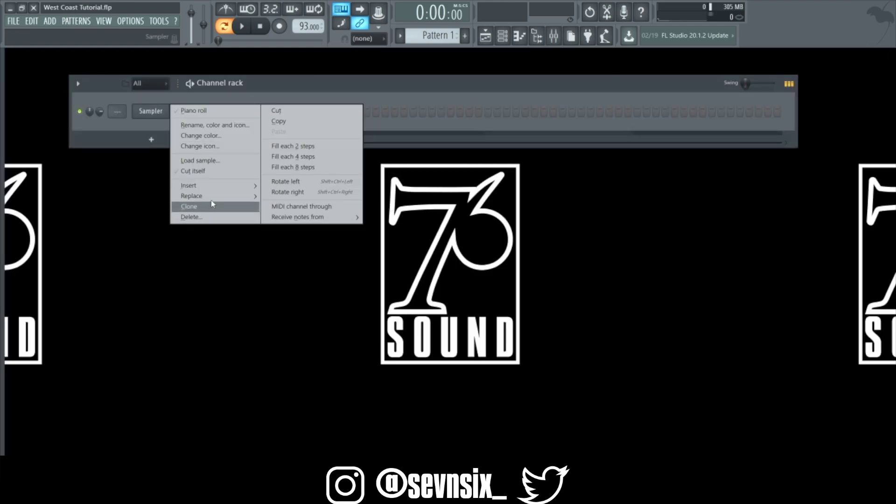
mouse_move(234, 196)
left_click(301, 30)
scroll(560, 90, "down", 5)
left_click(584, 14)
Replace the Sampler channel with the reFX Nexus instrument and save the project.
right_click(169, 110)
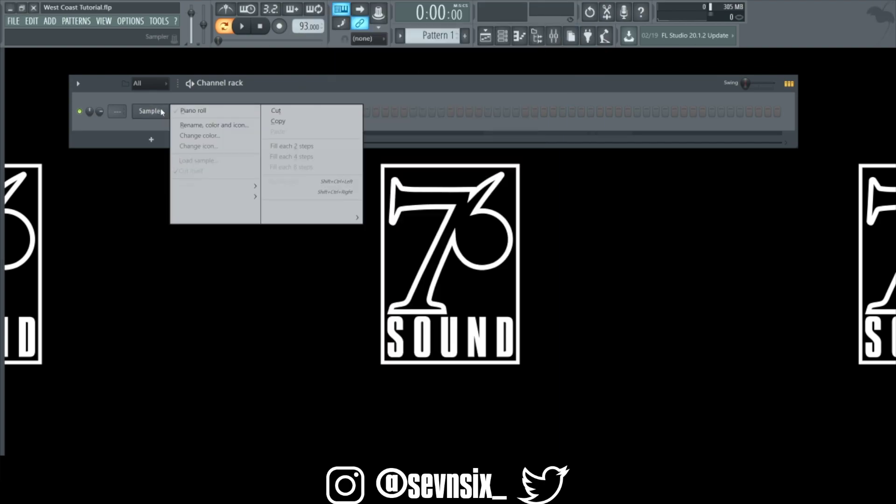
mouse_move(217, 202)
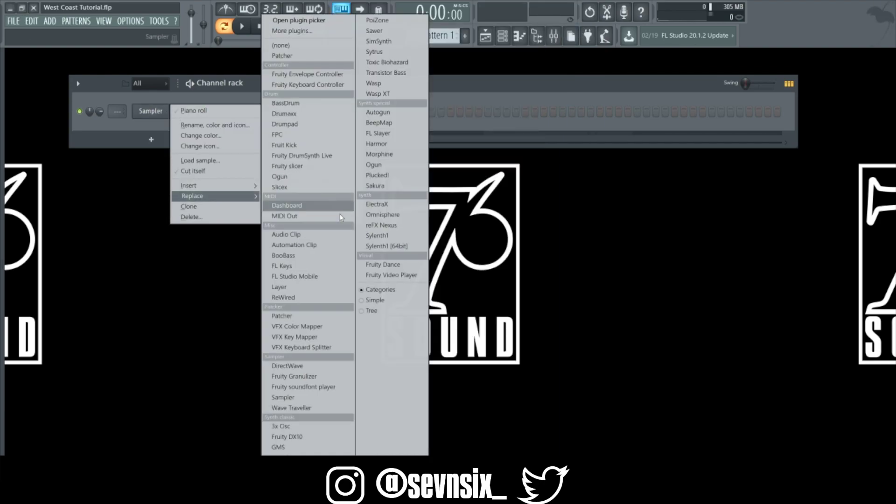
left_click(394, 226)
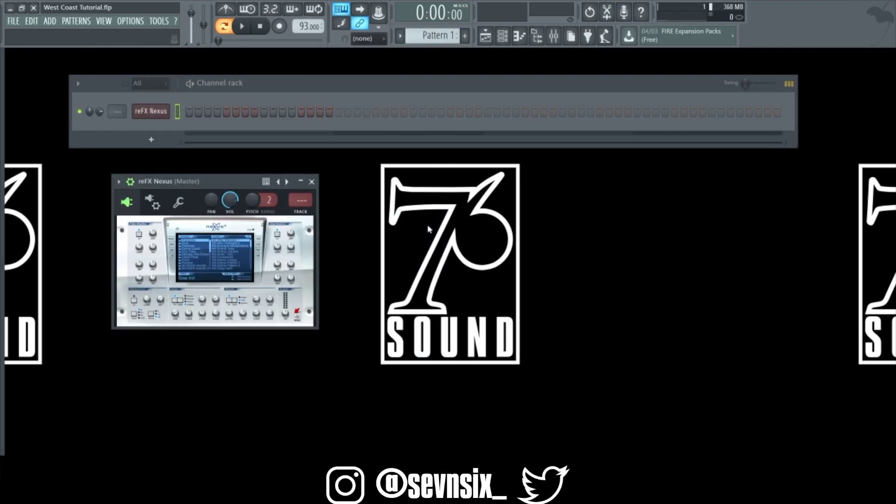
key("ctrl+s")
Load the PN Nexus Grandpiano preset in the reFX Nexus instrument.
left_click(198, 260)
scroll(240, 248, "down", 5)
left_click(311, 182)
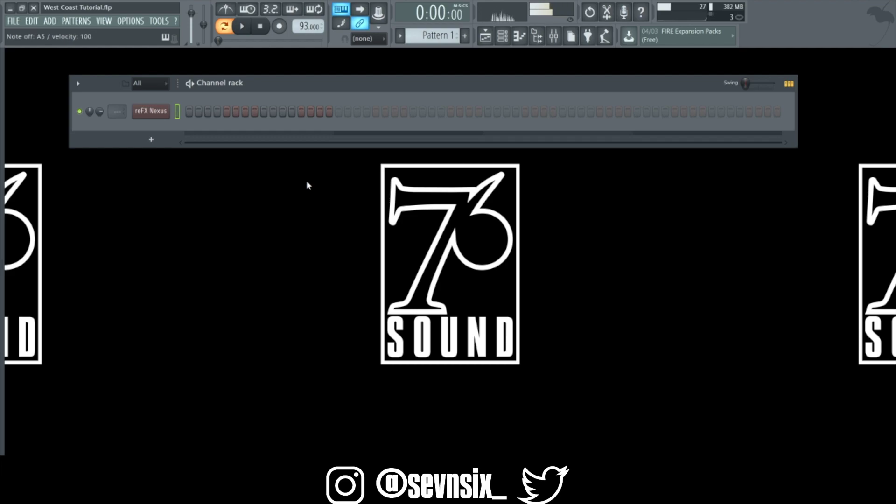
left_click(154, 113)
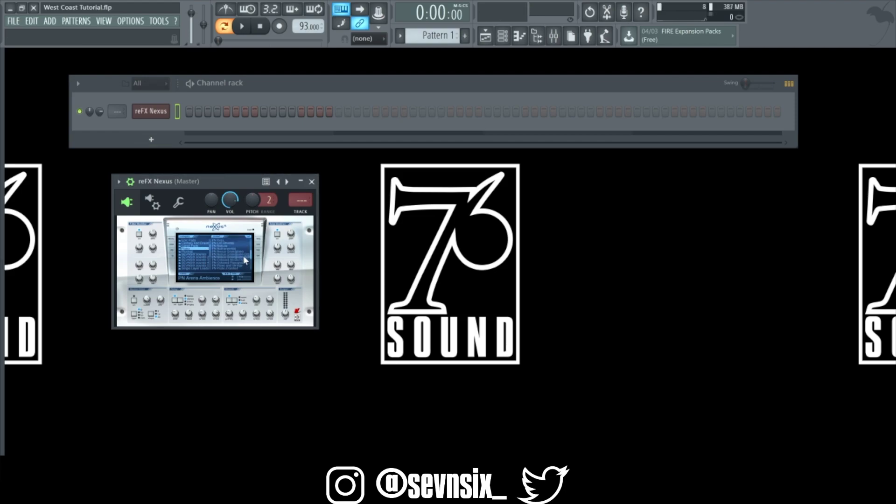
left_click(243, 251)
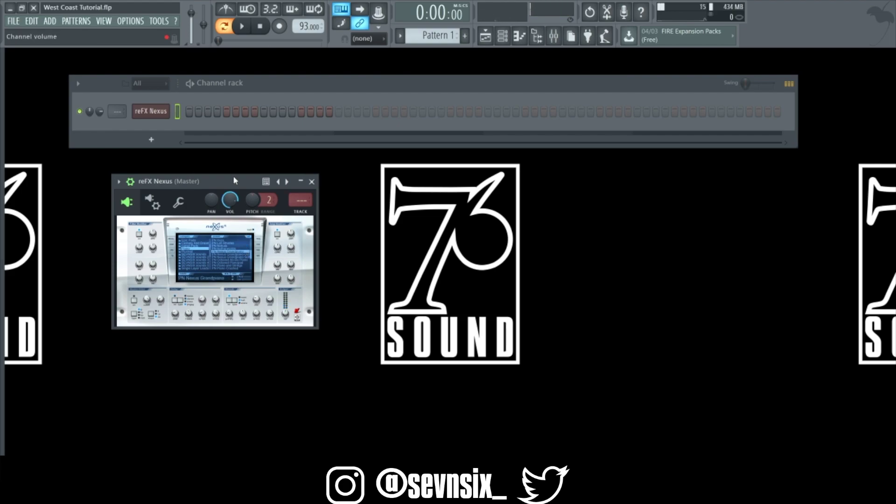
Open the reFX Nexus channel's piano roll and draw a half-bar G6 note at the start of bar 1.
right_click(158, 114)
left_click(192, 112)
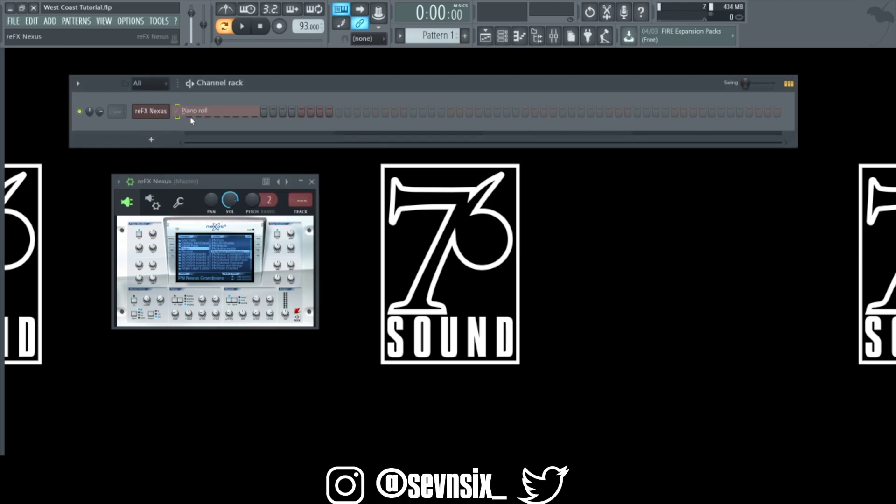
scroll(795, 100, "down", 3)
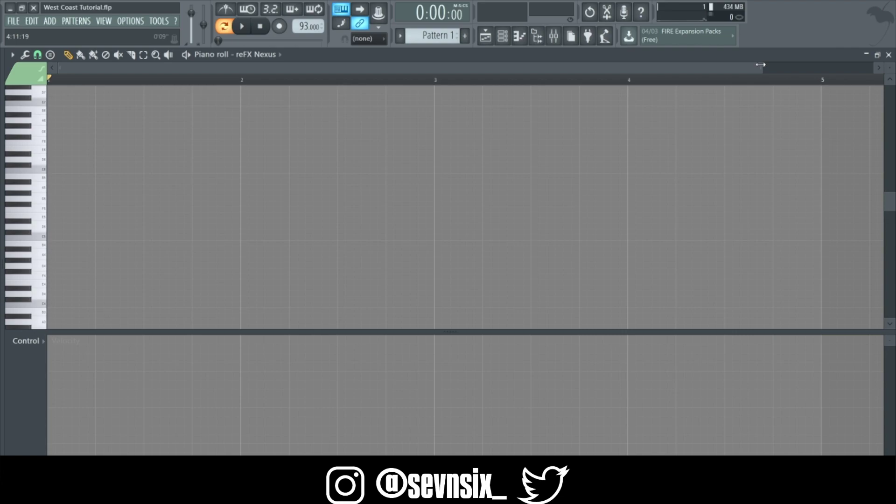
left_click_drag(761, 64, 611, 66)
scroll(206, 207, "up", 3)
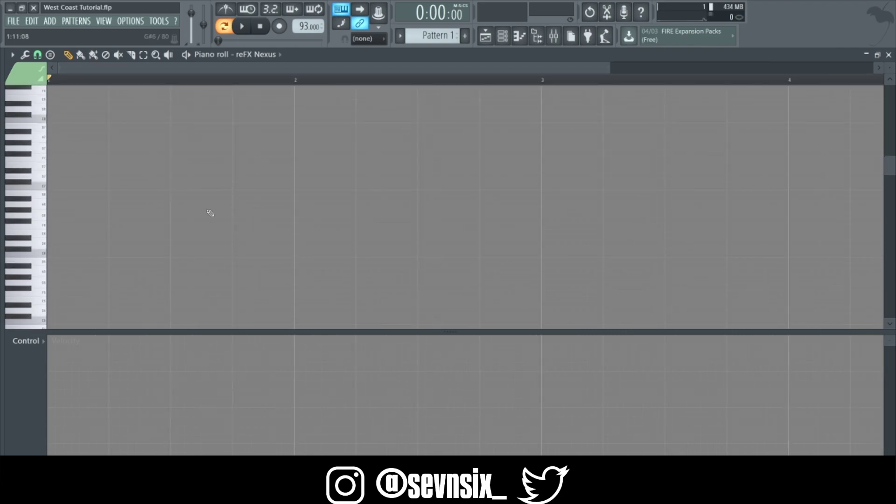
scroll(196, 206, "up", 5)
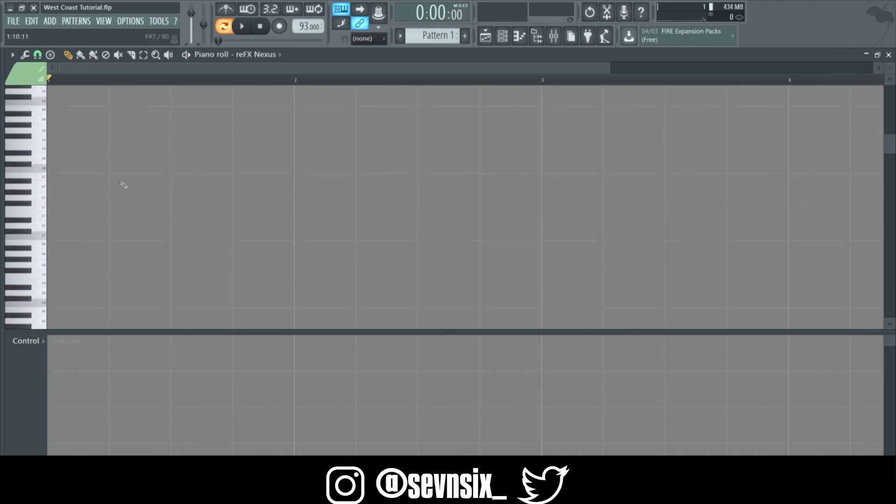
scroll(53, 164, "down", 6)
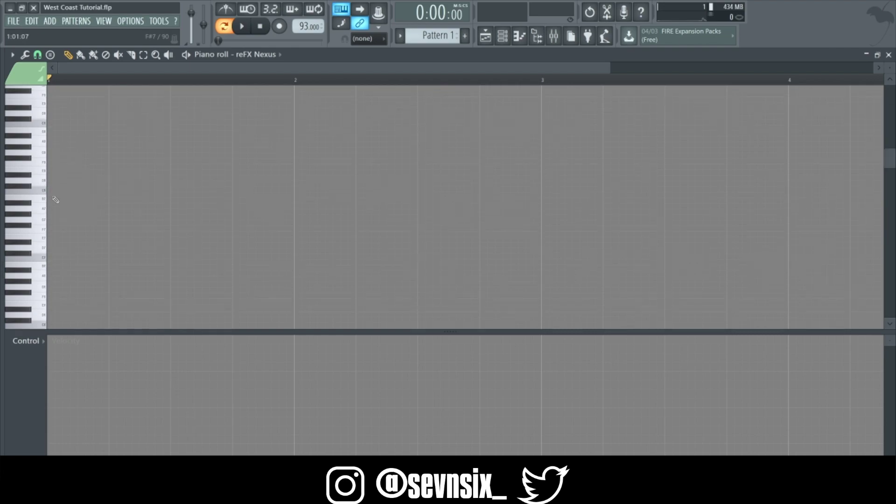
left_click(60, 199)
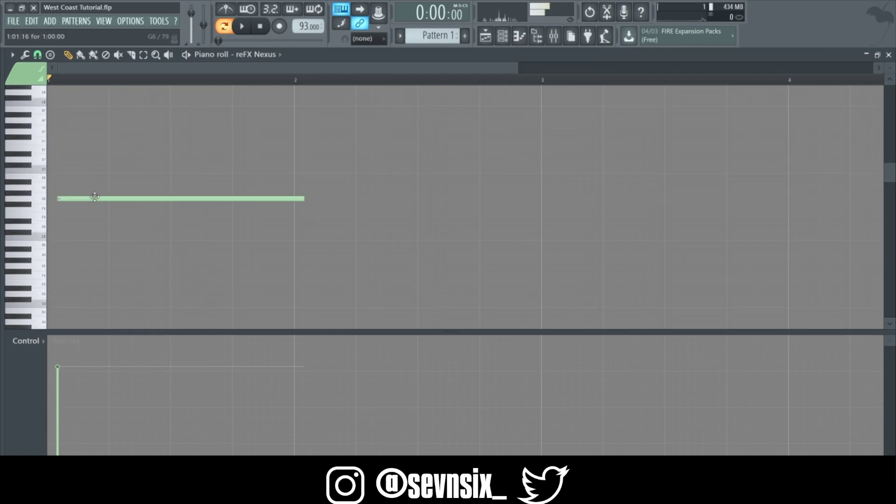
left_click_drag(112, 206, 102, 205)
left_click_drag(296, 199, 167, 211)
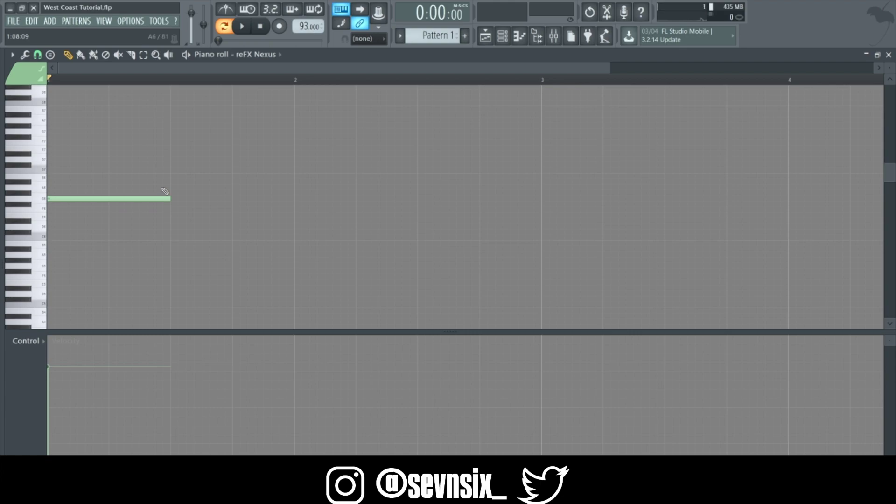
Audition E minor and F major triads and a short scale run up to E6 with the piano sound.
left_click(105, 199)
key("c")
key("b")
key("m")
key("v")
key("n")
key("comma")
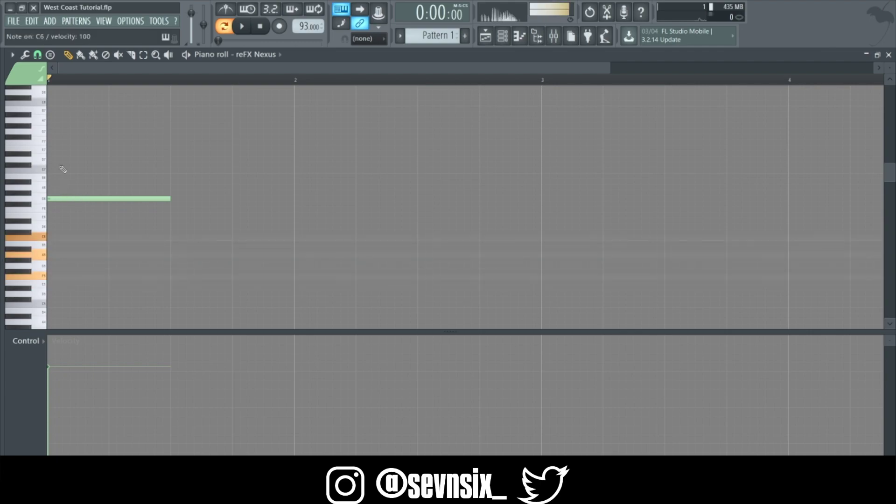
key("v")
key("v")
key("n")
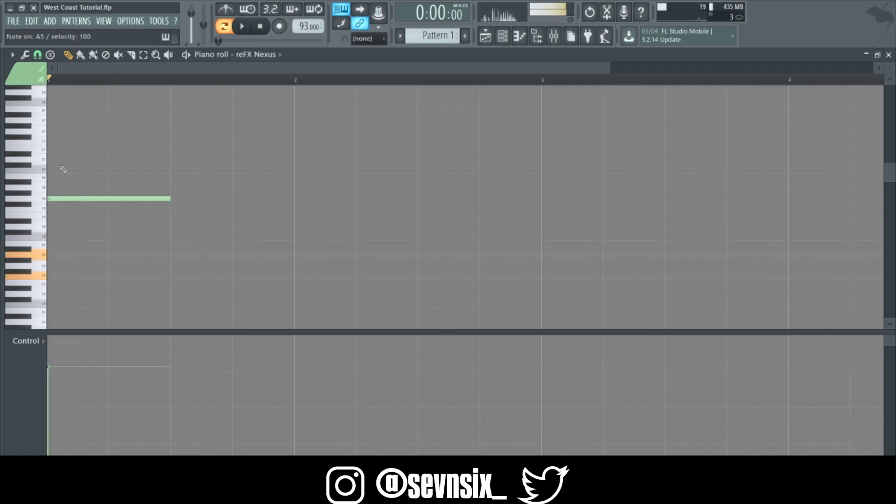
key("m")
key("comma")
key("period")
key("slash")
key("period")
key("comma")
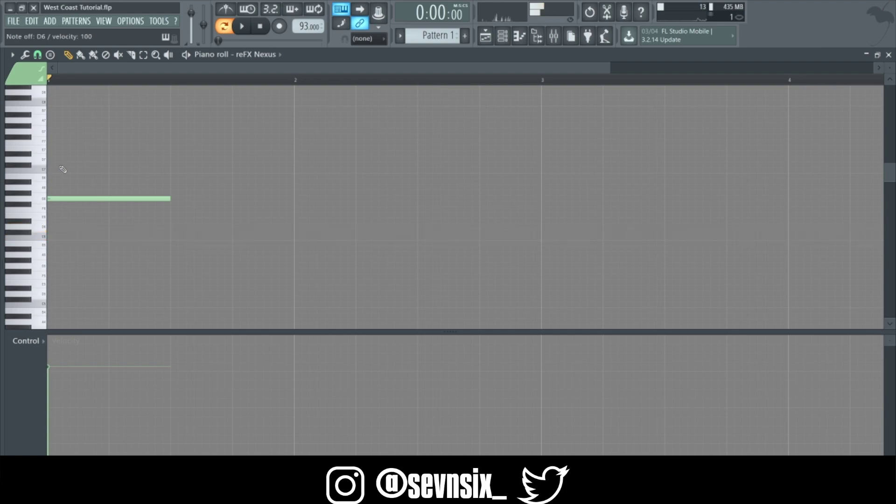
Move the G6 note to F#6 and stack half-bar G#6, E6 and C#6 notes with it, with the pattern playing.
left_click_drag(54, 210, 54, 204)
left_click(55, 193)
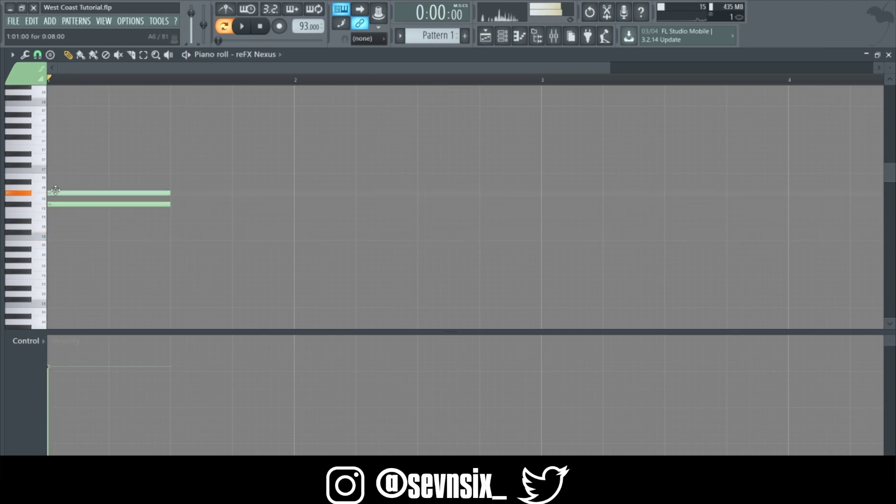
key("space")
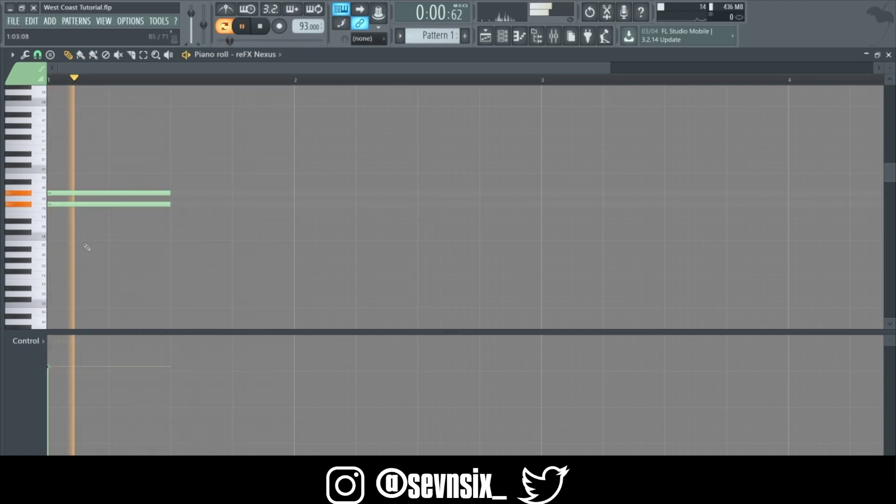
left_click(75, 216)
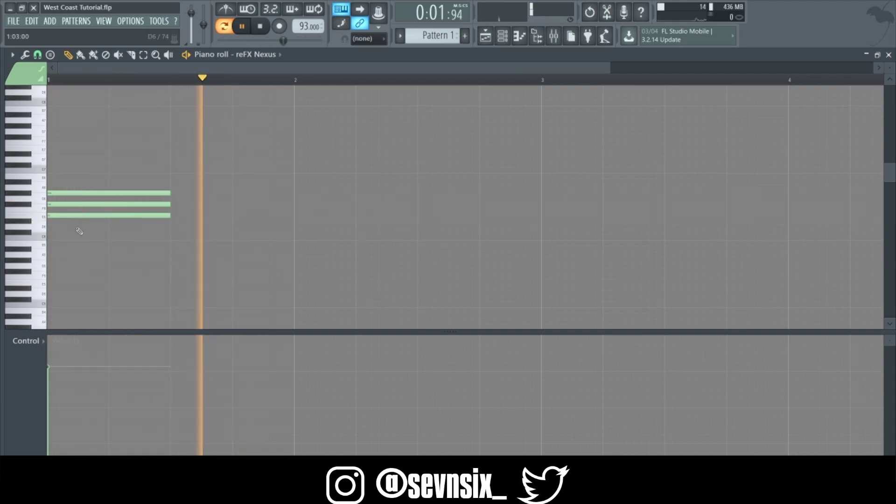
left_click(59, 232)
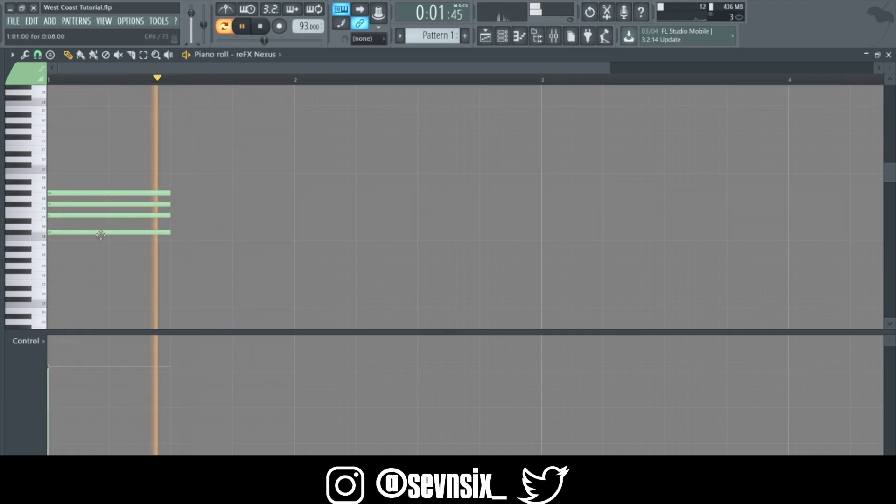
Complete the first chord with half-bar A5, C#5 and F#4 notes below the existing ones.
left_click(50, 249)
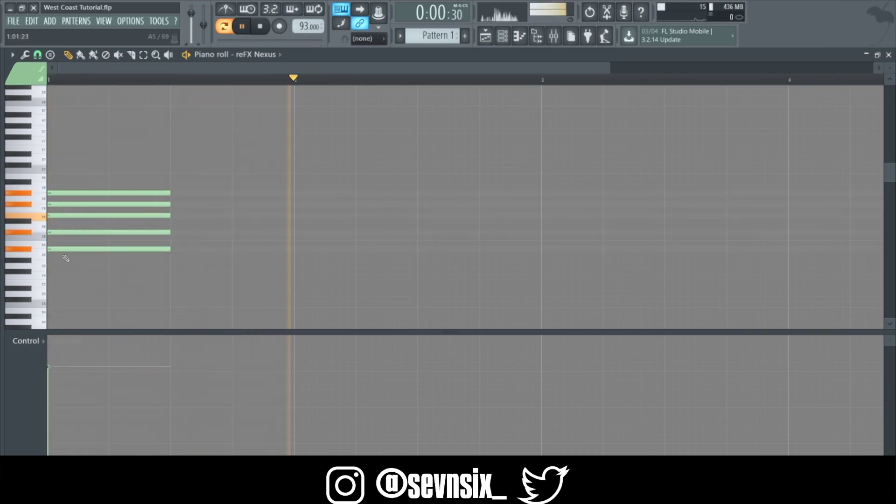
left_click_drag(65, 258, 65, 263)
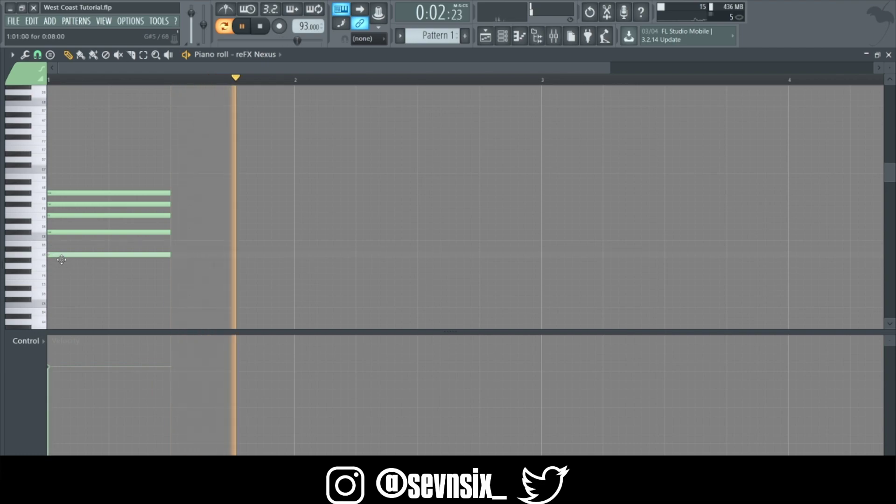
left_click(49, 277)
left_click_drag(48, 276, 67, 289)
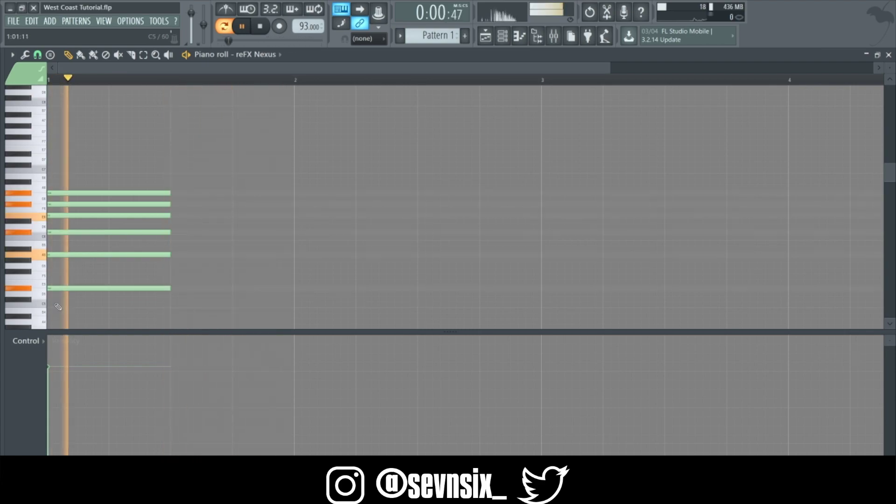
scroll(56, 299, "down", 1)
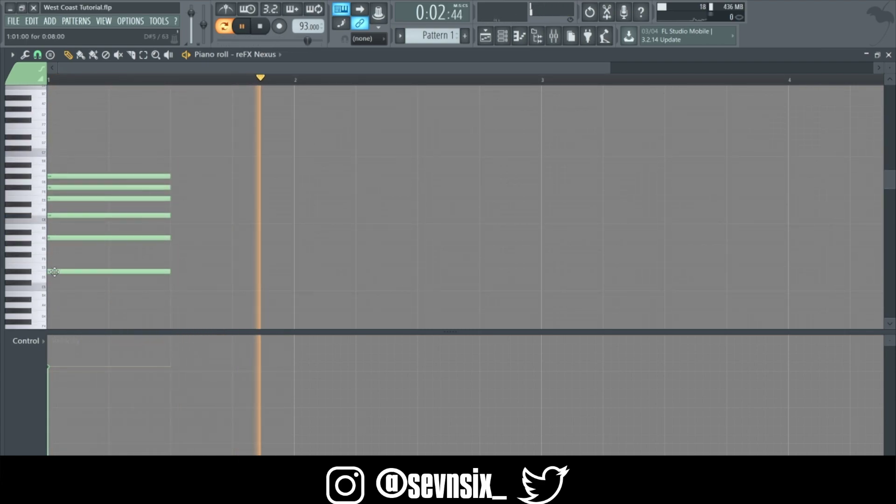
left_click_drag(55, 274, 54, 286)
scroll(55, 292, "down", 3)
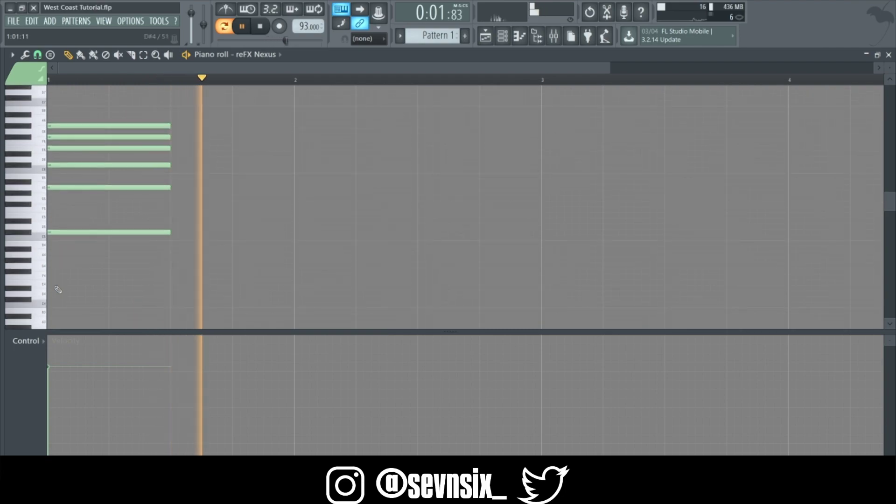
left_click(54, 271)
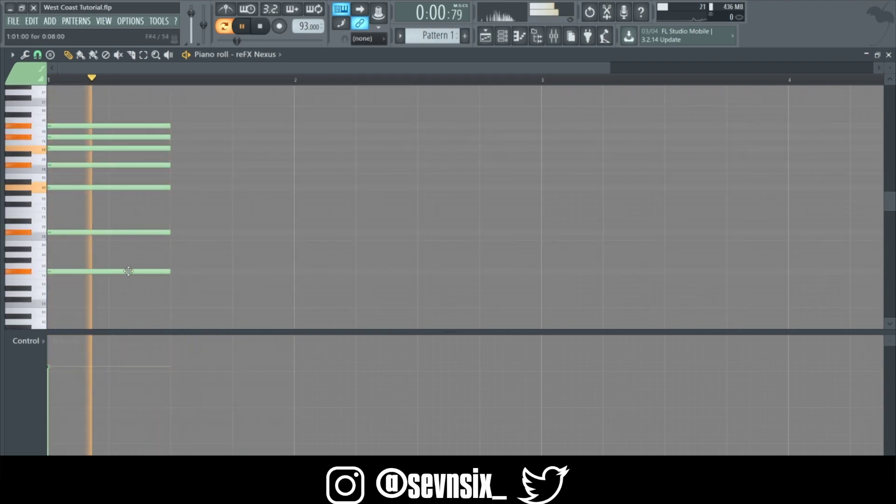
Transpose the entire first chord down one octave and play the pattern to check it.
scroll(128, 271, "up", 4)
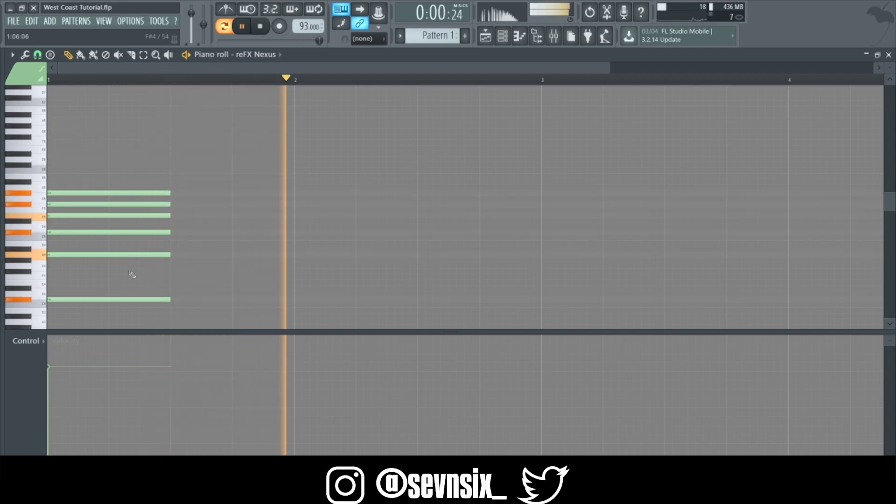
scroll(287, 208, "down", 3)
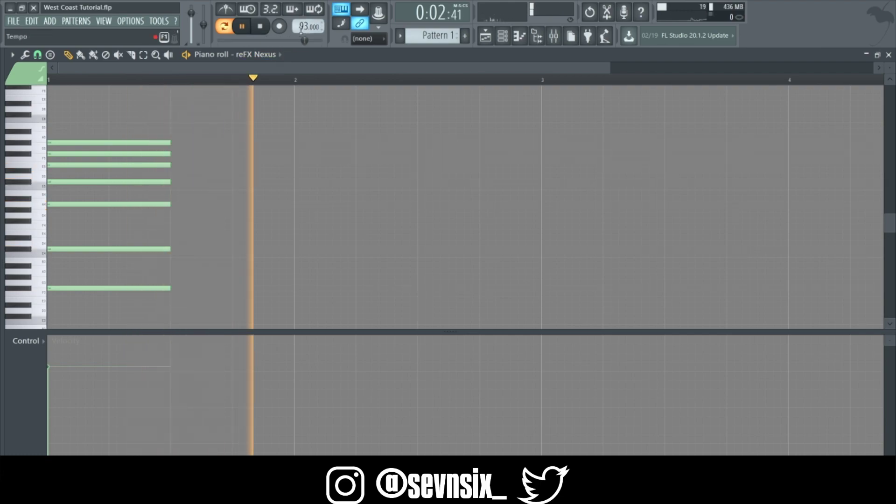
key("space")
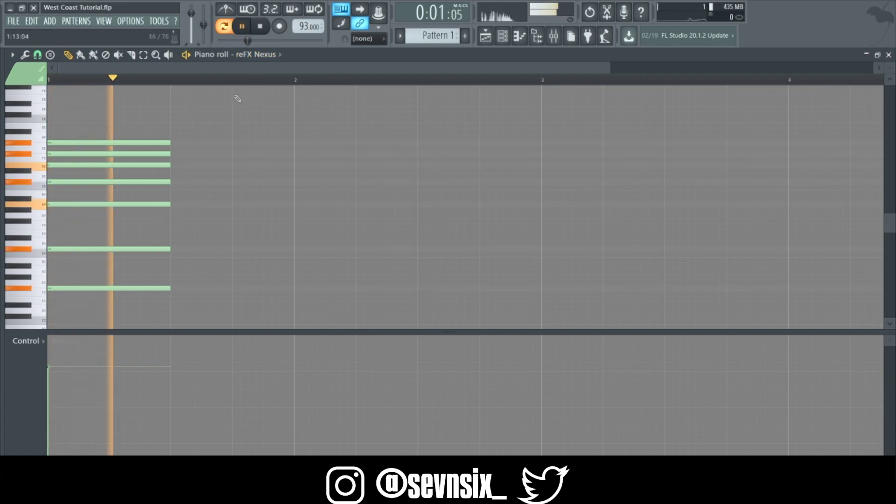
Stack a second chord of half-bar F5, D5, B4 and A4 notes on the second half of bar 1 while the pattern plays.
left_click(177, 160)
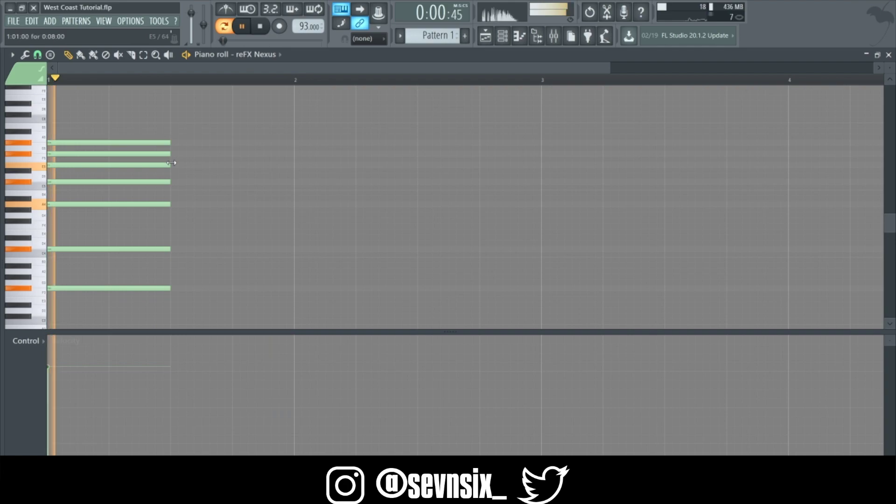
left_click_drag(218, 162, 215, 162)
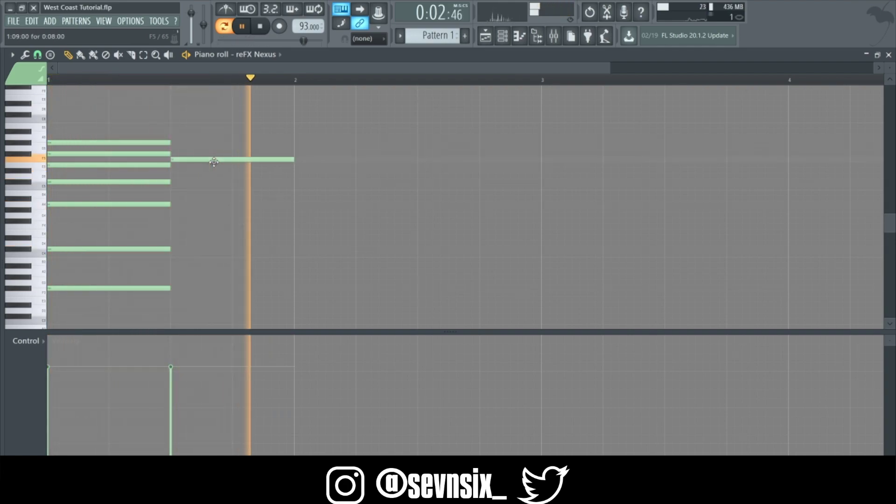
left_click(192, 176)
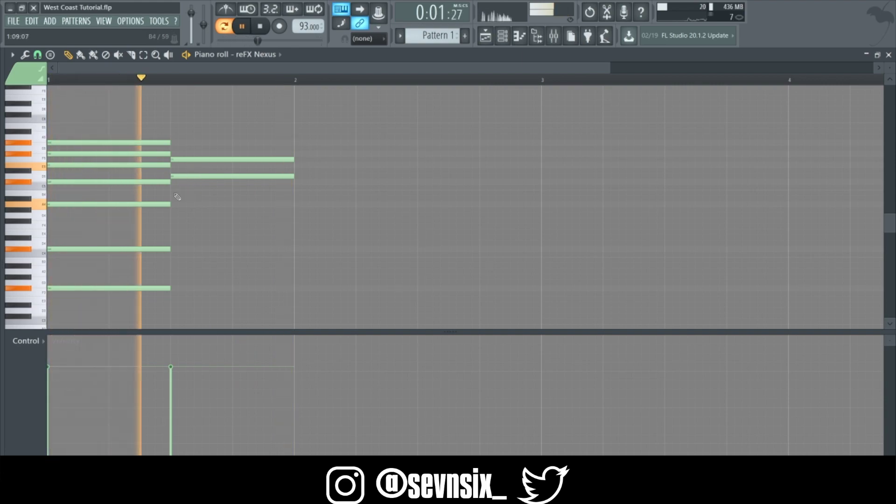
left_click(211, 194)
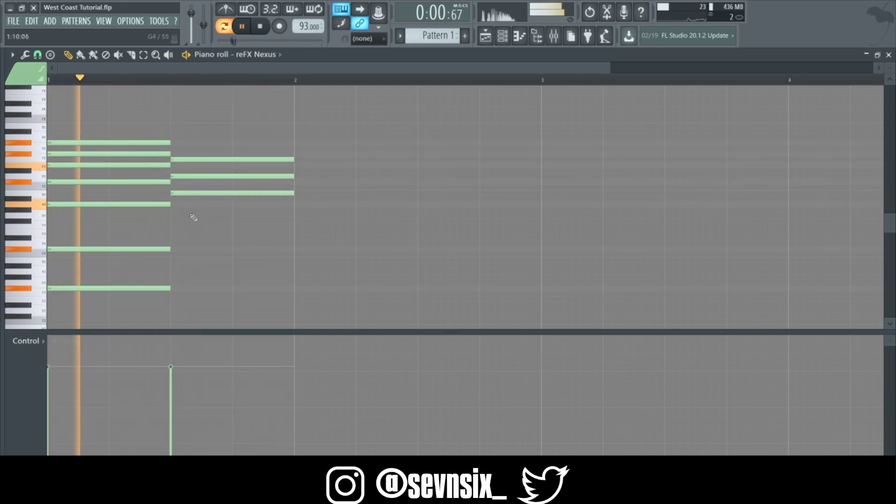
left_click(178, 205)
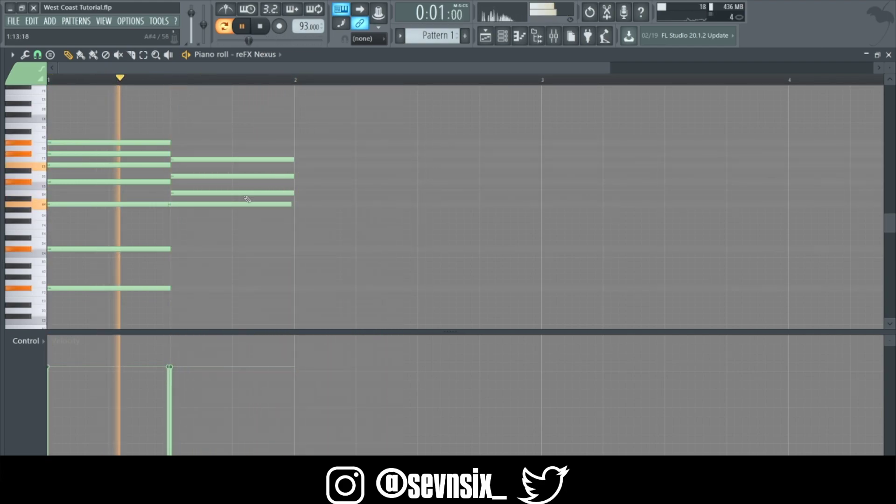
left_click_drag(182, 204, 184, 205)
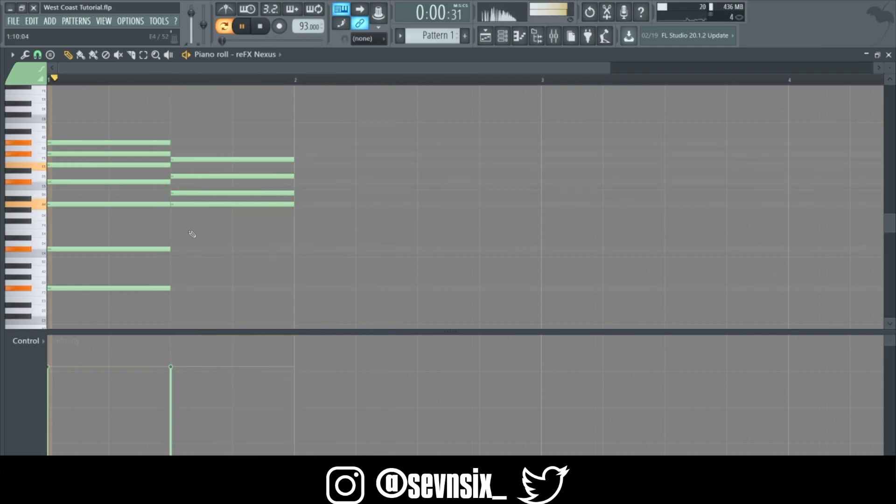
Add a quarter-bar B3 bass note under the second chord, followed by quarter-bar C#4 and C#3 notes up to bar 2.
left_click(177, 261)
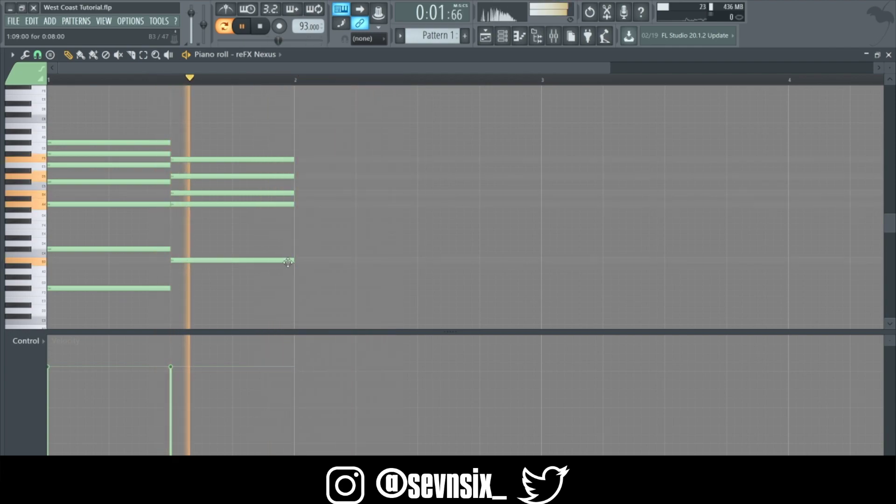
left_click_drag(294, 260, 230, 265)
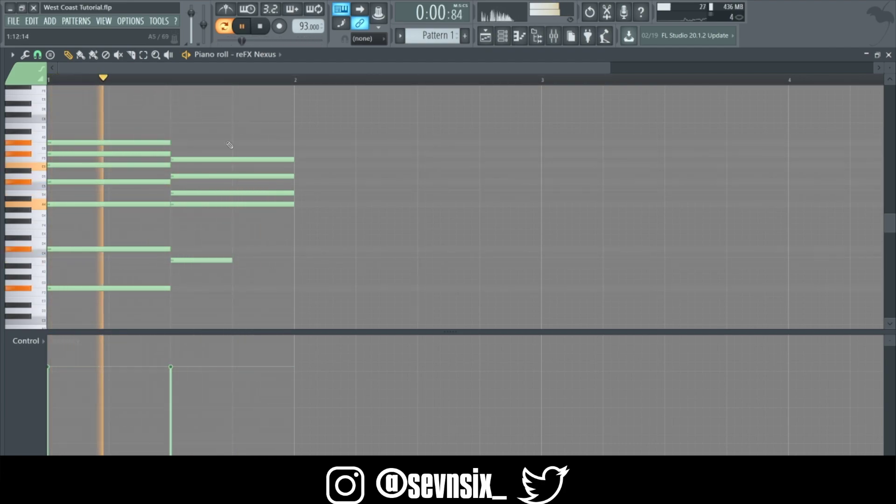
left_click(237, 244)
left_click_drag(243, 250, 243, 255)
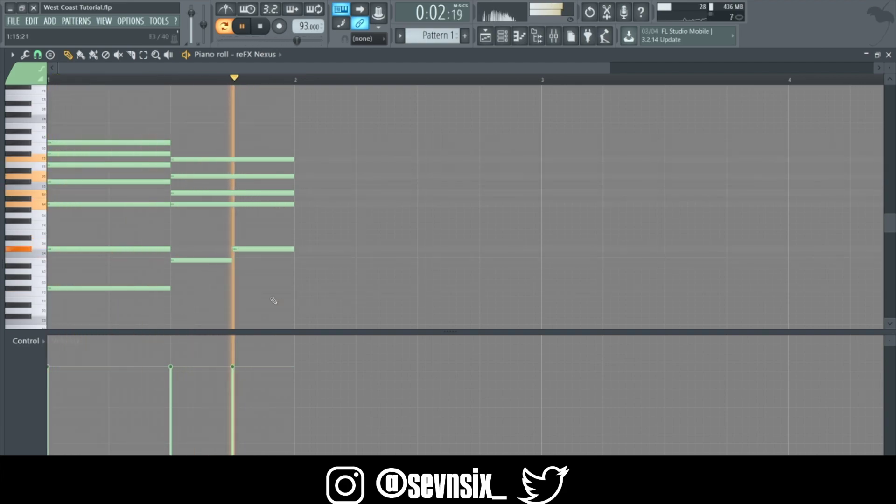
scroll(241, 301, "down", 1)
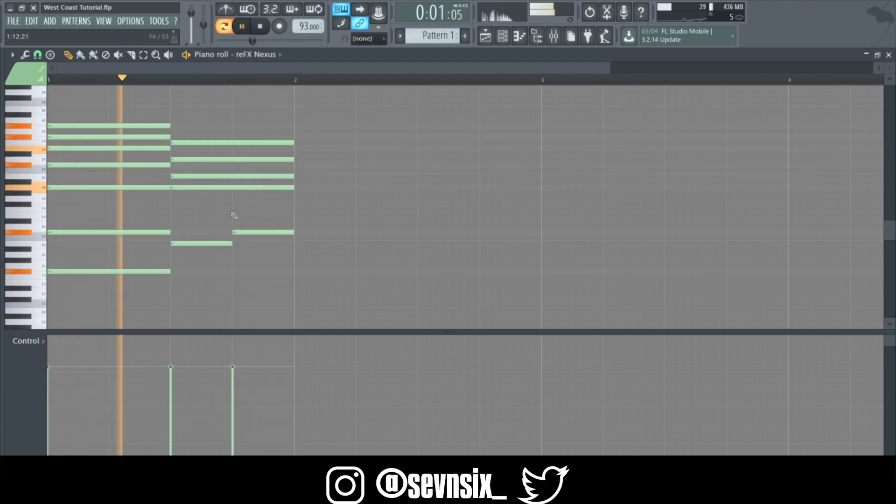
key("space")
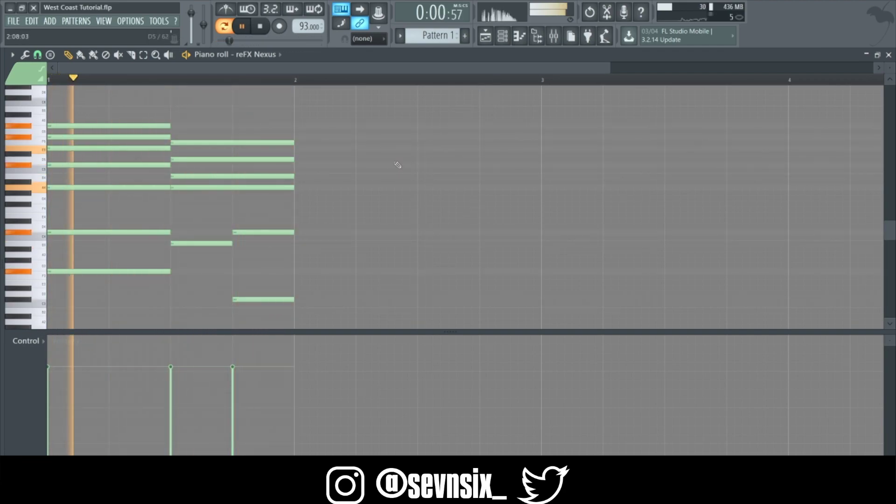
Start the third chord at bar 2 with one-bar D5, B4 and A4 notes.
left_click(297, 160)
key("space")
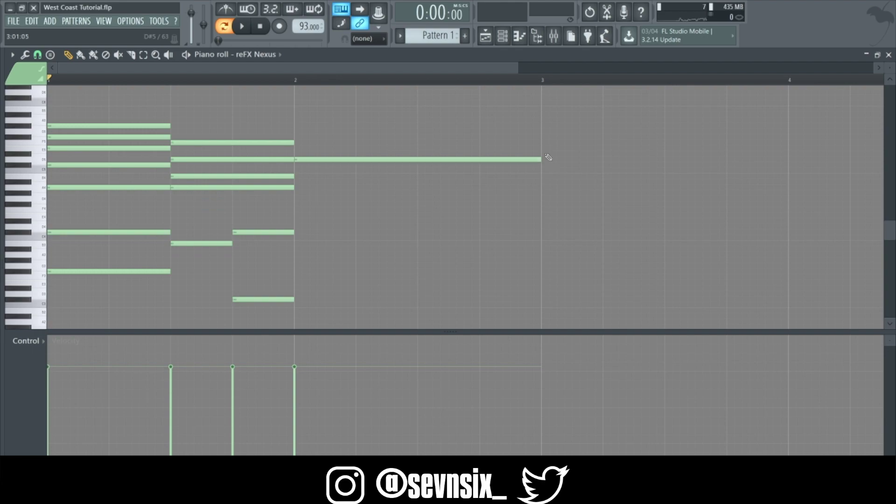
key("space")
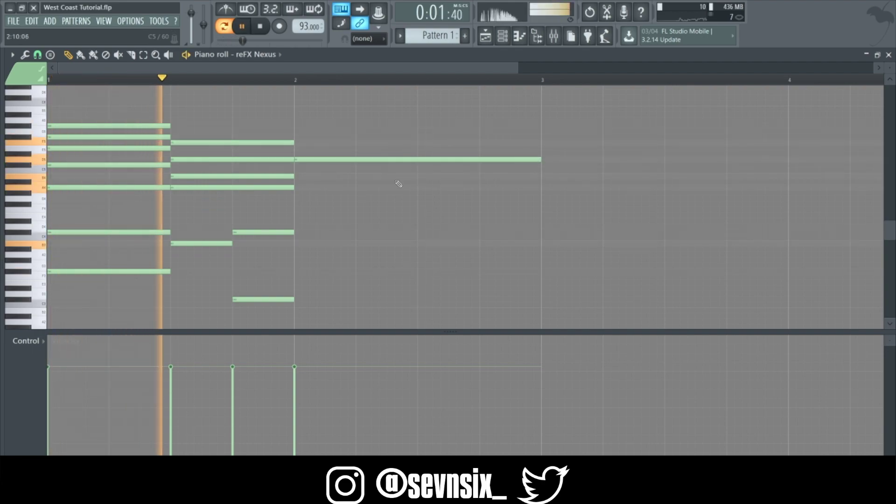
left_click(300, 177)
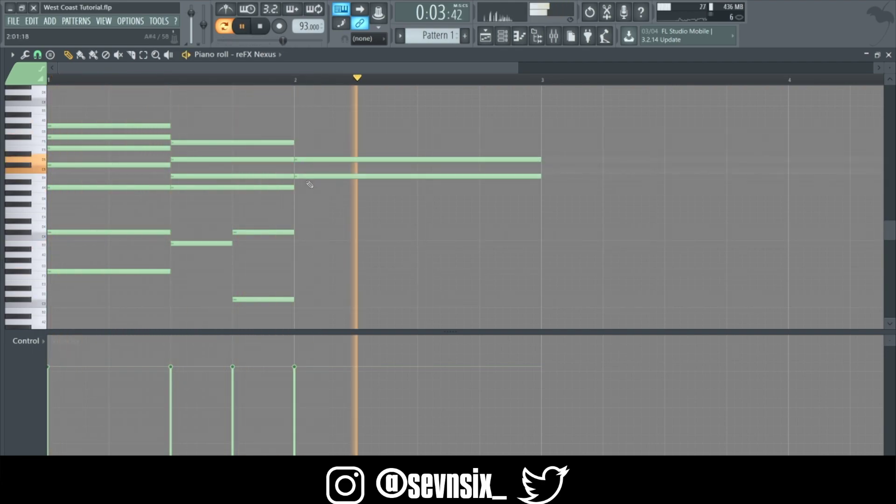
left_click(299, 188)
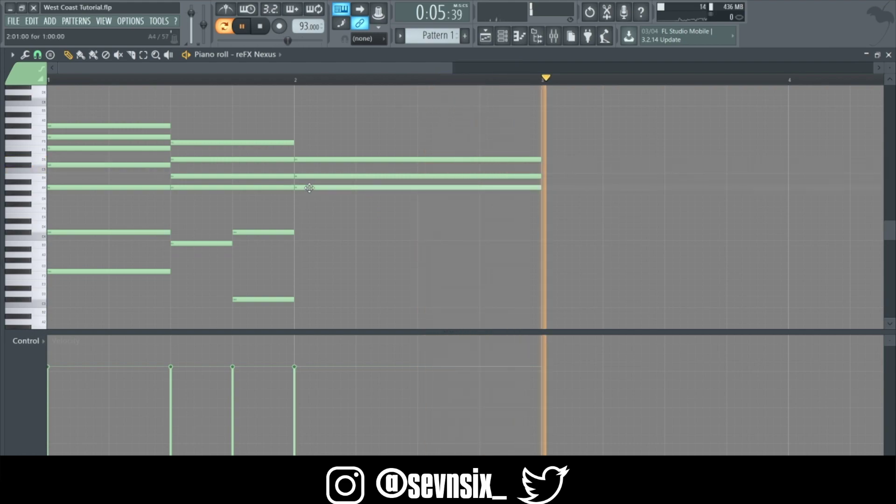
Complete the third chord with one-bar F#4 and D4 notes below the existing ones, and stop playback.
left_click(300, 198)
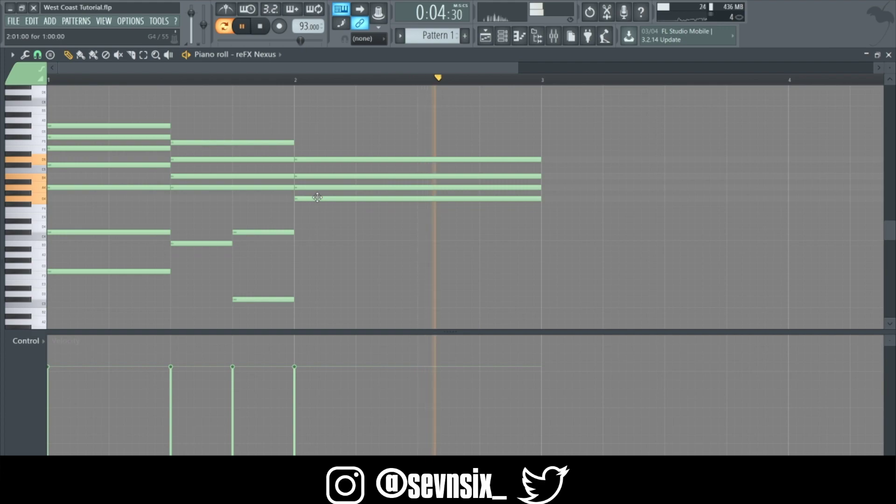
left_click_drag(317, 197, 321, 208)
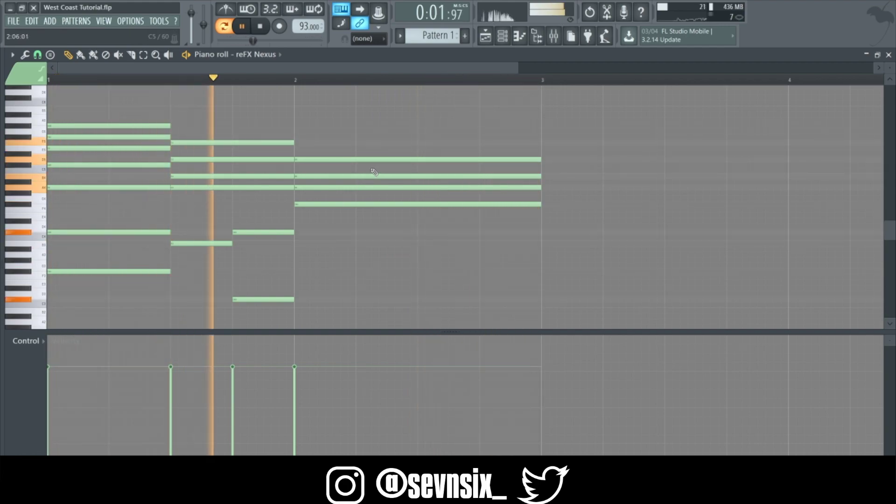
left_click(327, 222)
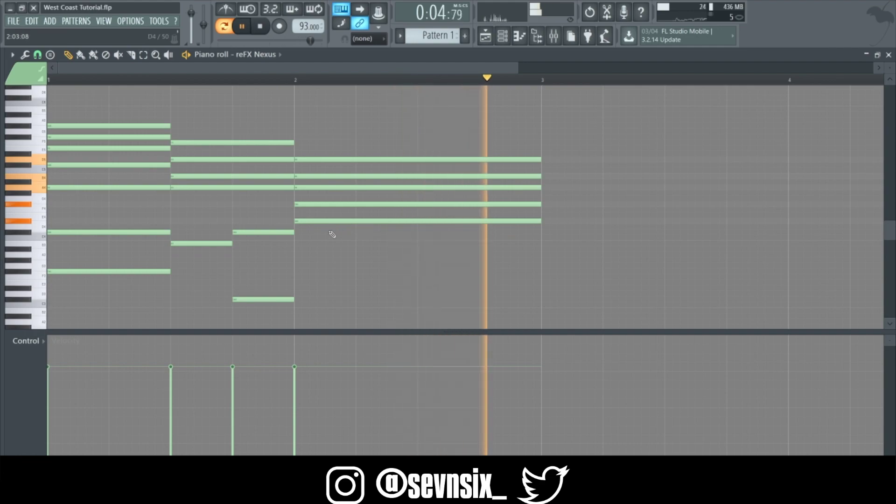
left_click_drag(314, 222, 315, 226)
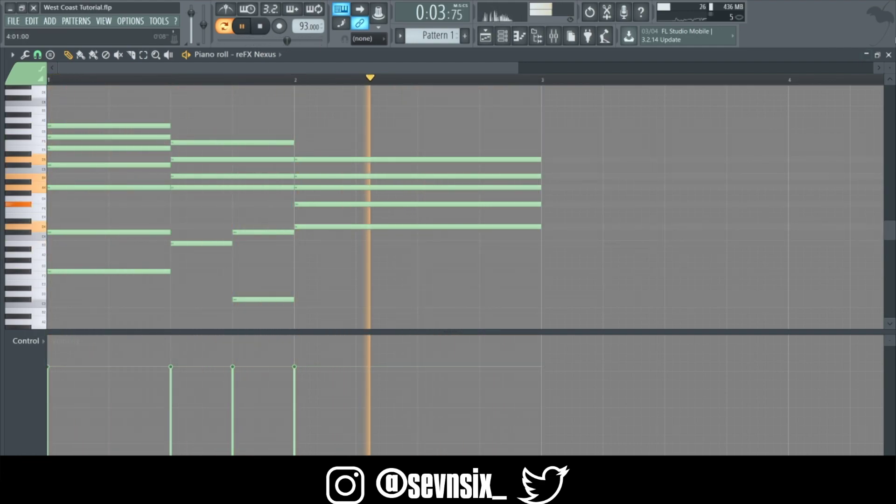
key("space")
Apply the Strum tool to all chord notes in bars 1 and 2, listening to the pattern.
left_click(890, 55)
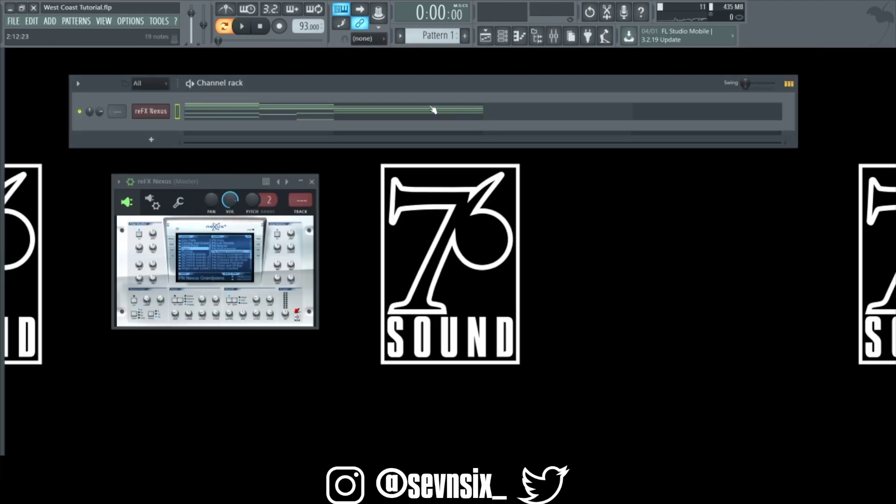
left_click(436, 121)
left_click_drag(516, 66, 562, 66)
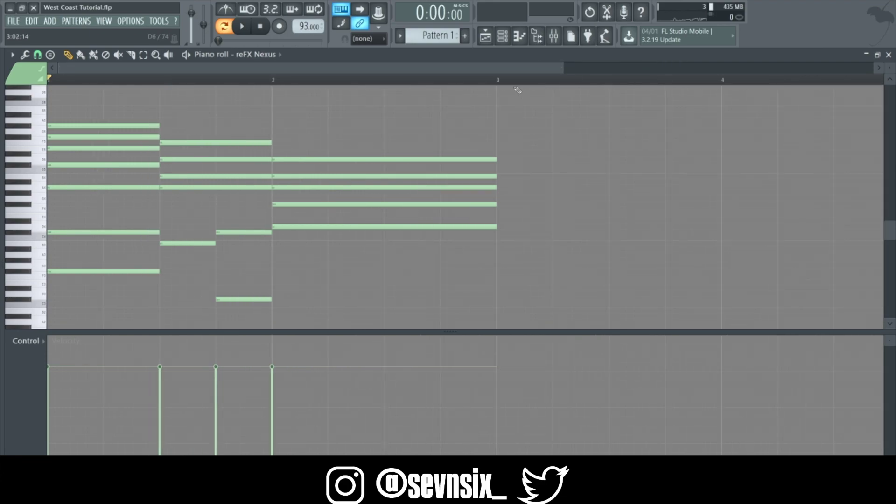
left_click_drag(502, 83, 90, 96)
left_click(4, 55)
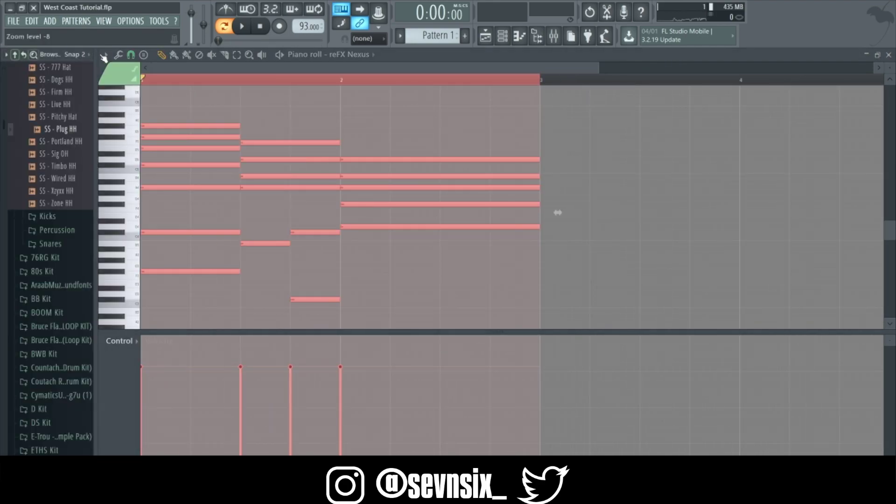
left_click(14, 55)
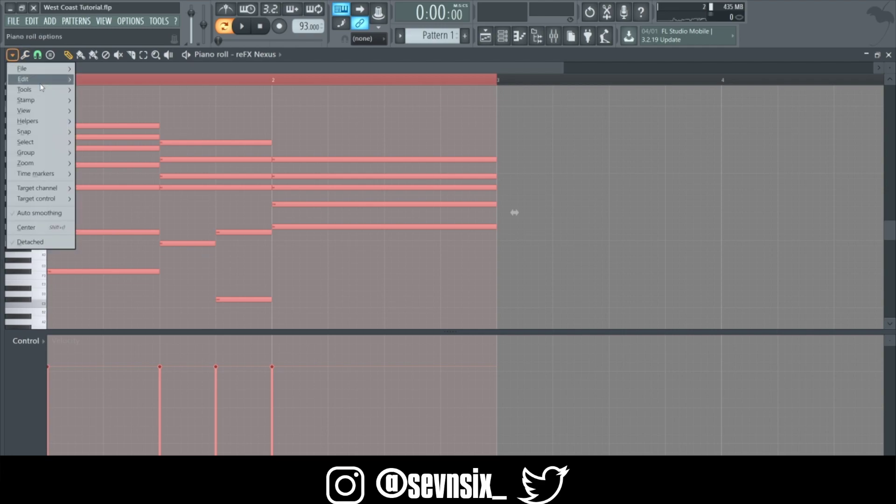
mouse_move(23, 79)
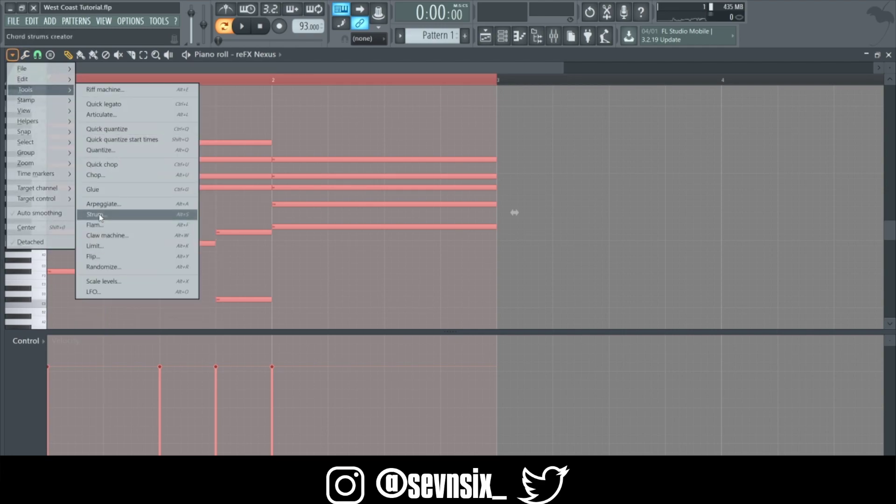
left_click(98, 214)
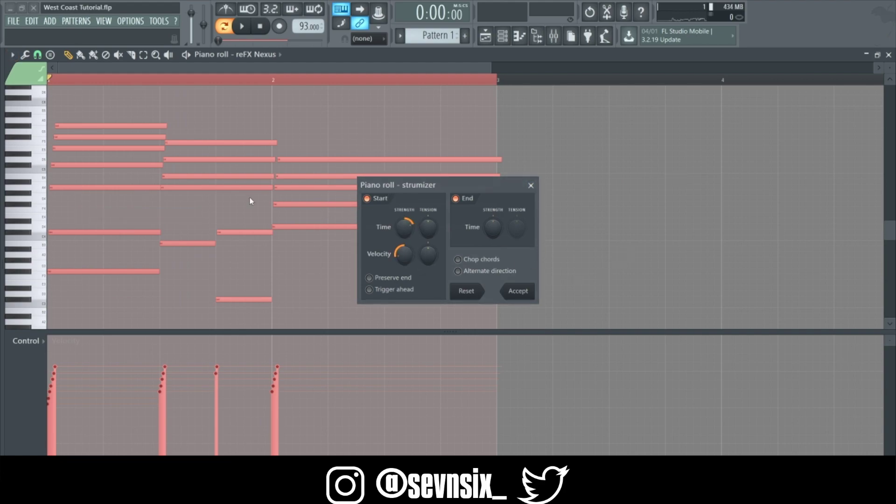
key("space")
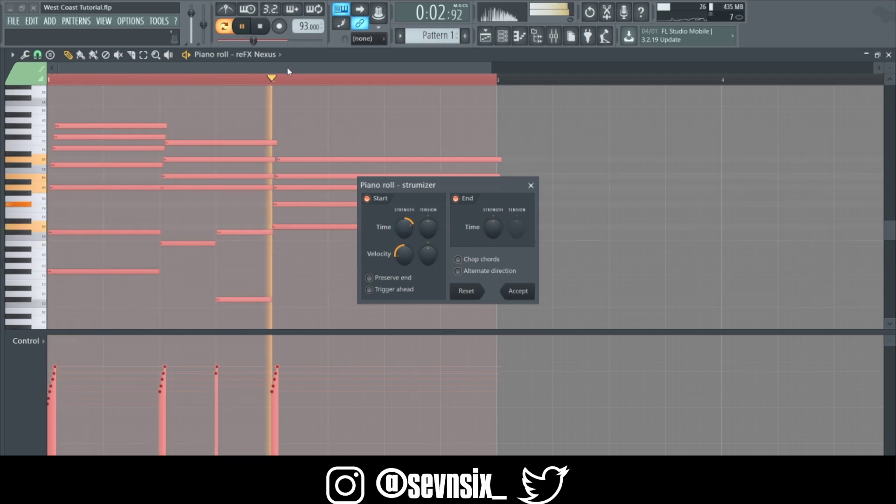
left_click(516, 291)
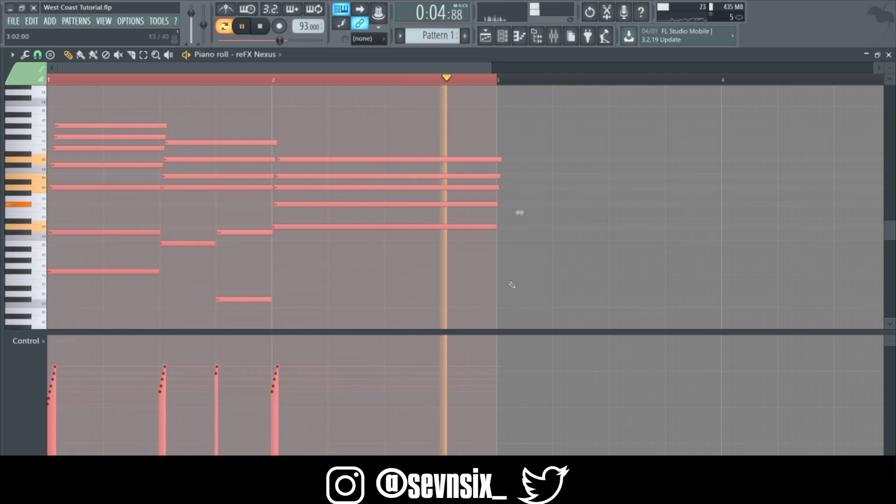
key("space")
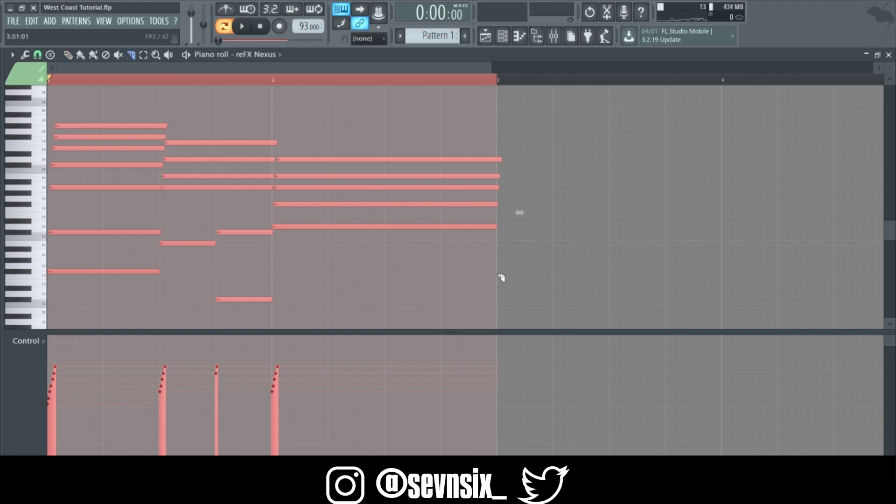
Slice the third chord's overhanging notes at the start of bar 3, delete the leftover ends and play the pattern.
left_click_drag(501, 127, 500, 125)
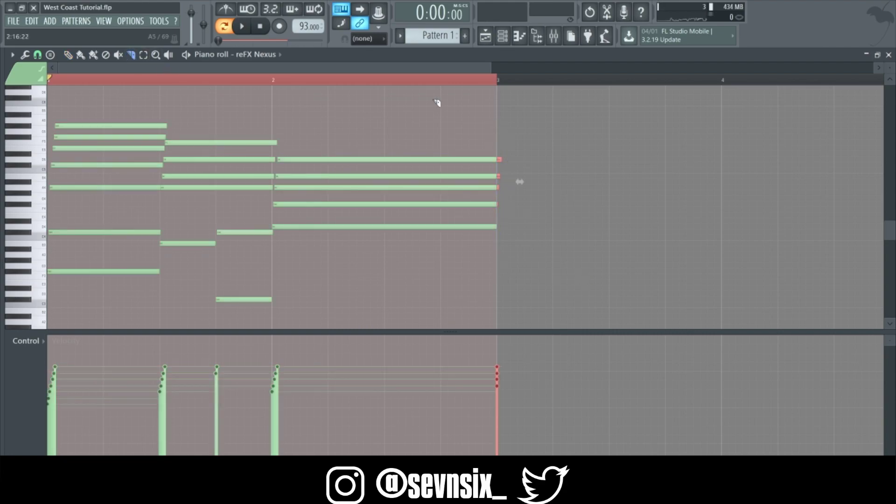
left_click(16, 56)
mouse_move(28, 67)
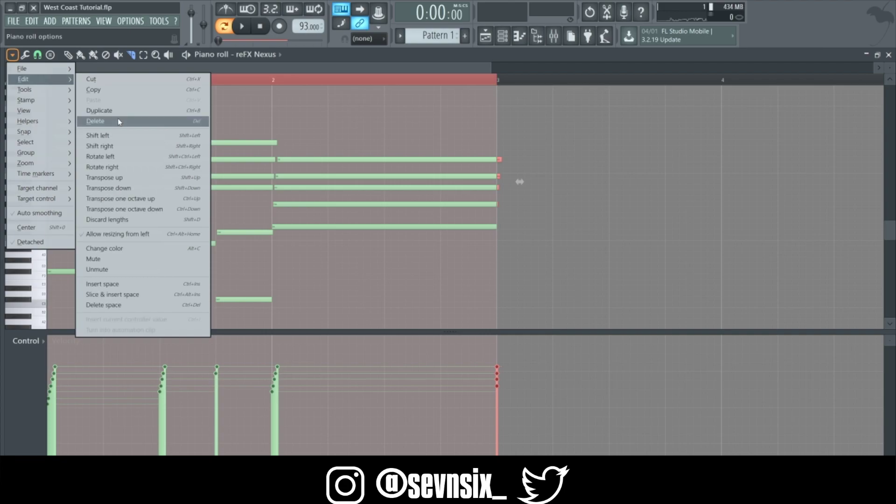
left_click(116, 120)
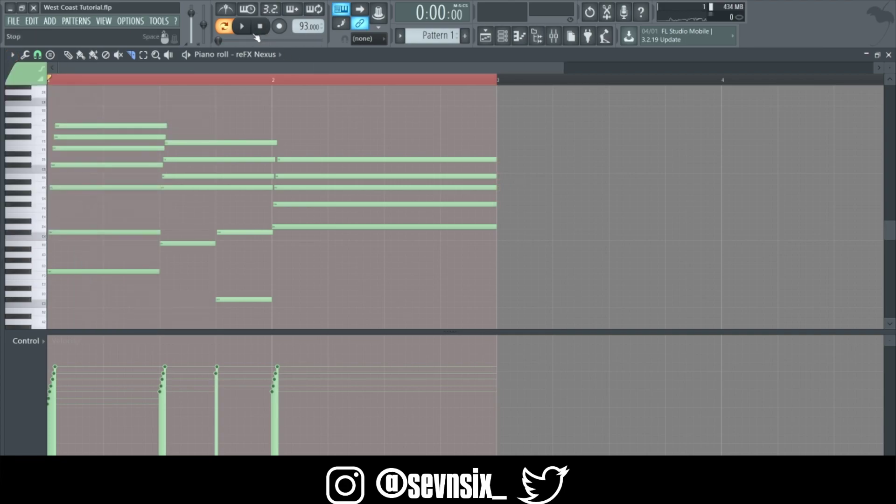
left_click(294, 80)
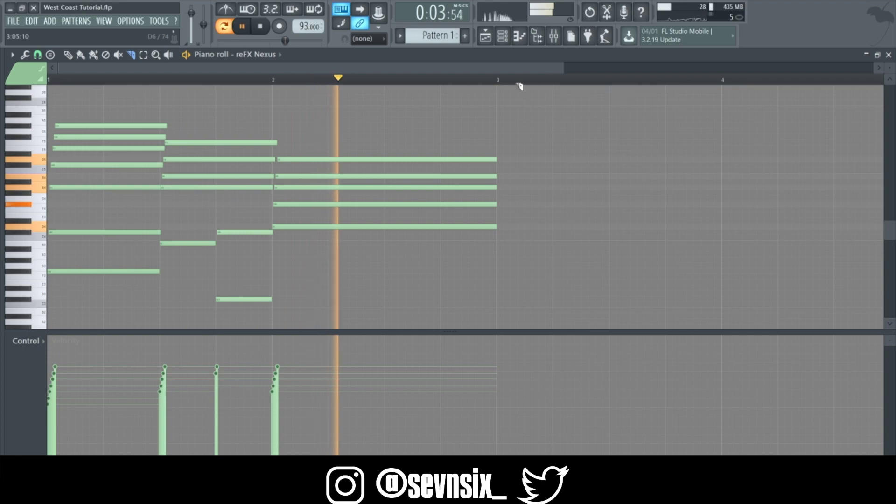
left_click(261, 27)
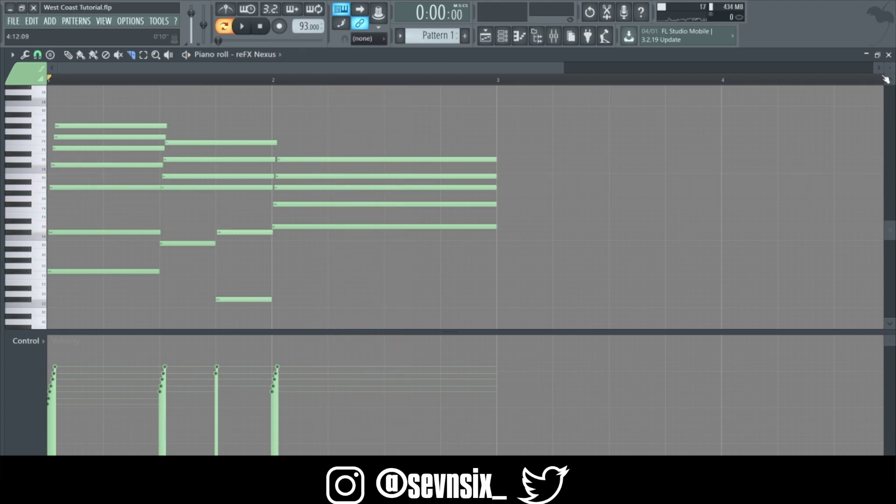
Close the piano roll, add an ElectraX channel to the project and load its Bass preset category.
left_click(889, 55)
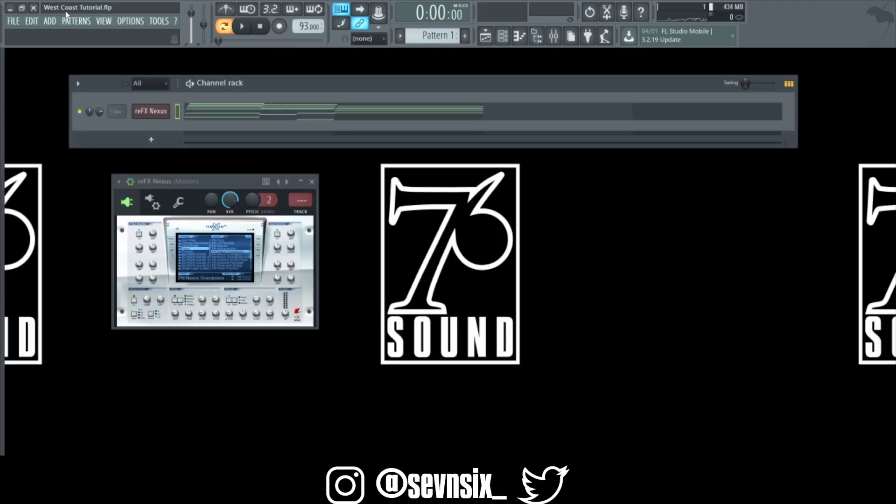
left_click(49, 21)
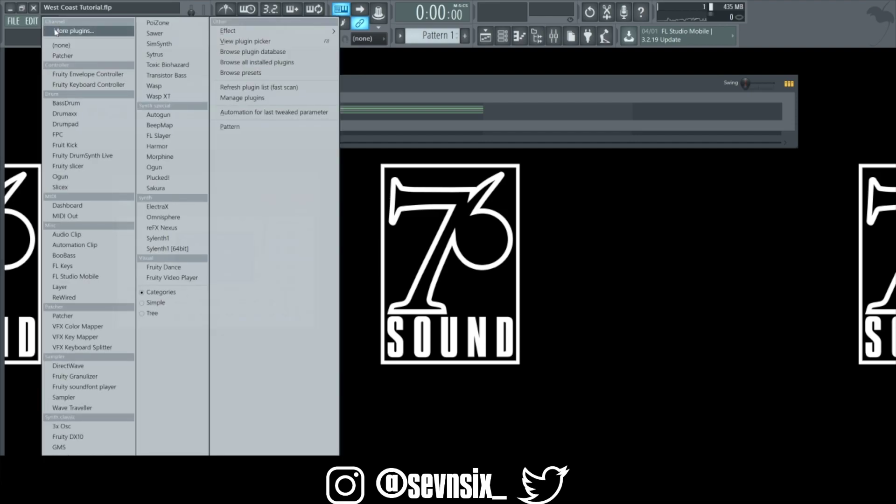
left_click(158, 206)
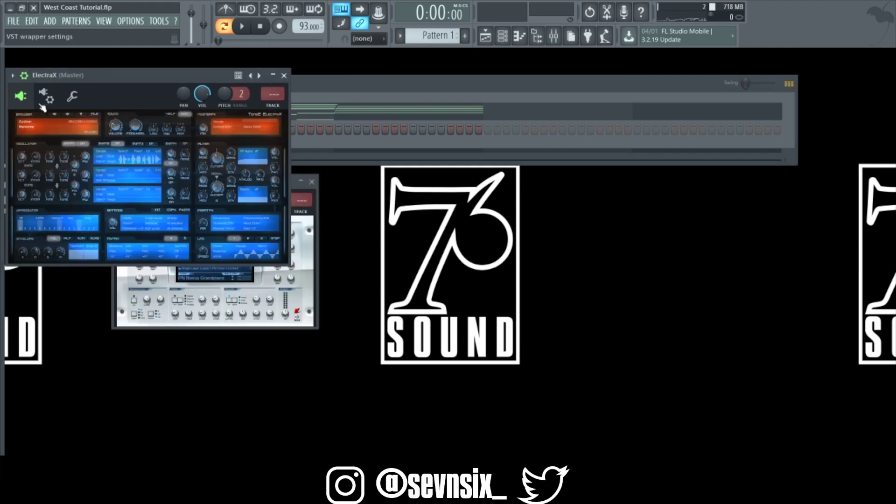
left_click(34, 134)
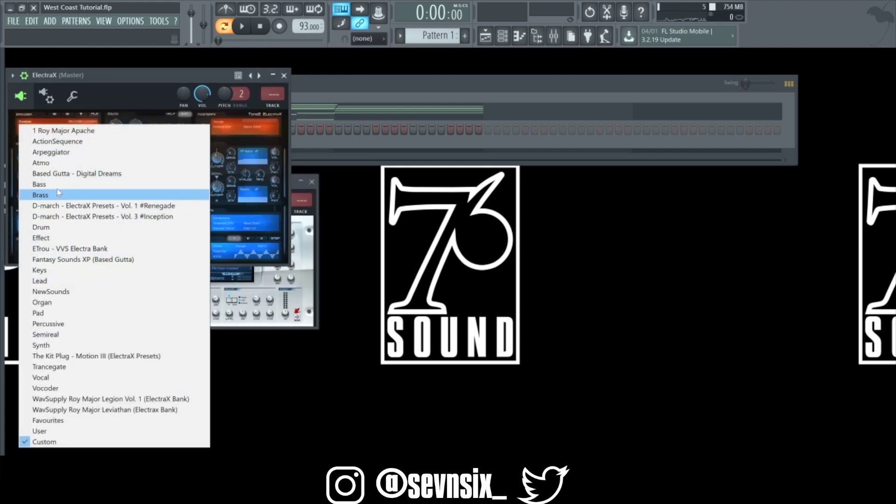
left_click(58, 185)
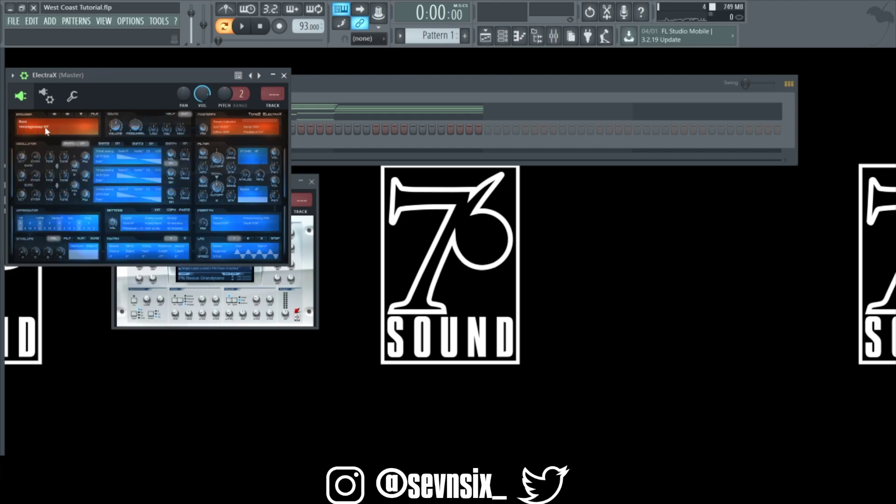
Pick a different bass preset in ElectraX, audition it with a few notes and close the plugin window.
left_click(47, 131)
left_click(65, 168)
key("b")
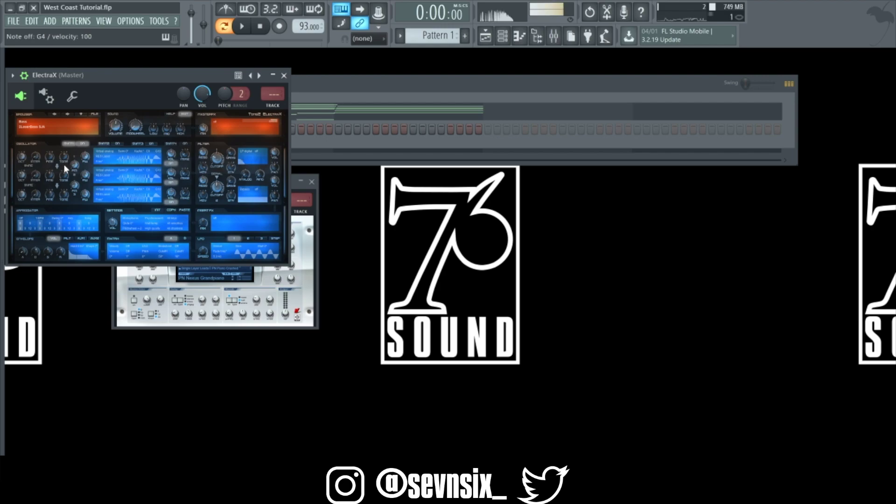
key("c")
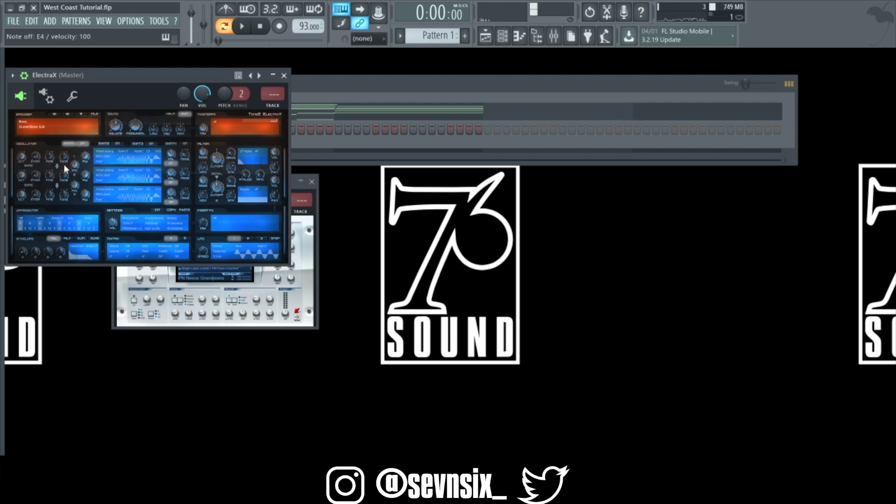
left_click(284, 76)
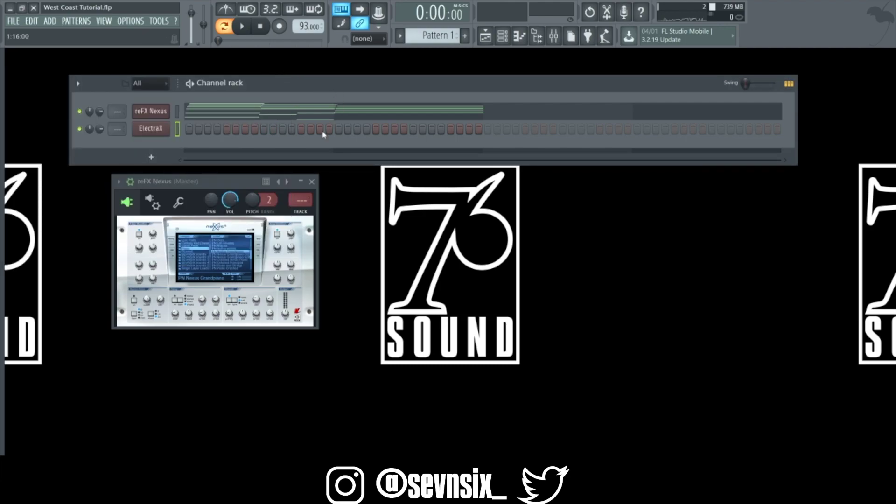
In the ElectraX piano roll, place one-step C#4 bass notes at steps 1, 4 and 7 of bar 1.
right_click(159, 132)
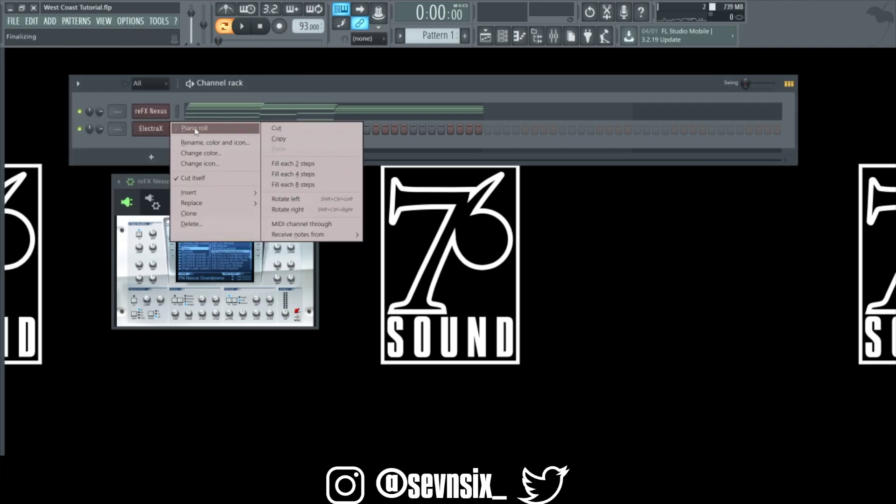
left_click(184, 130)
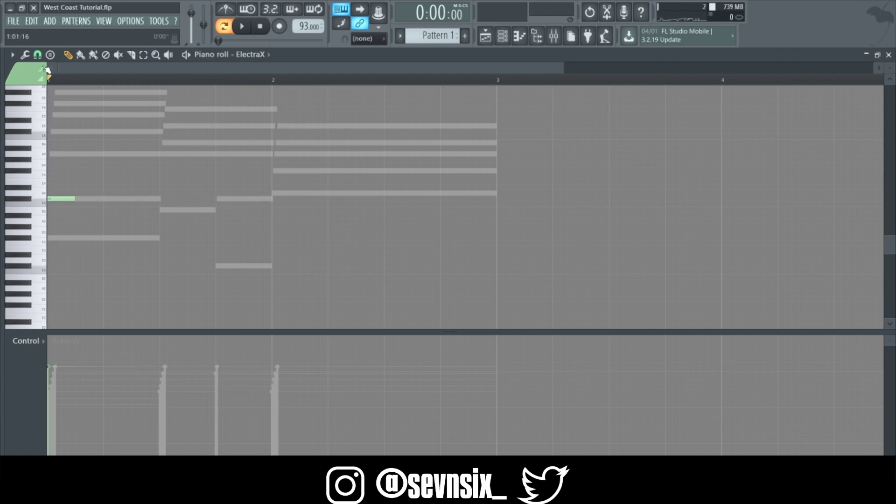
left_click(38, 55)
left_click(52, 93)
left_click(95, 200)
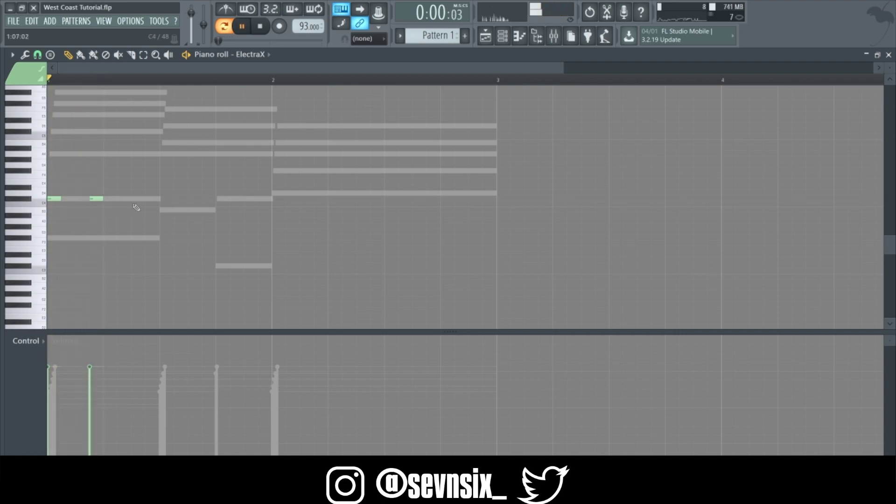
key("space")
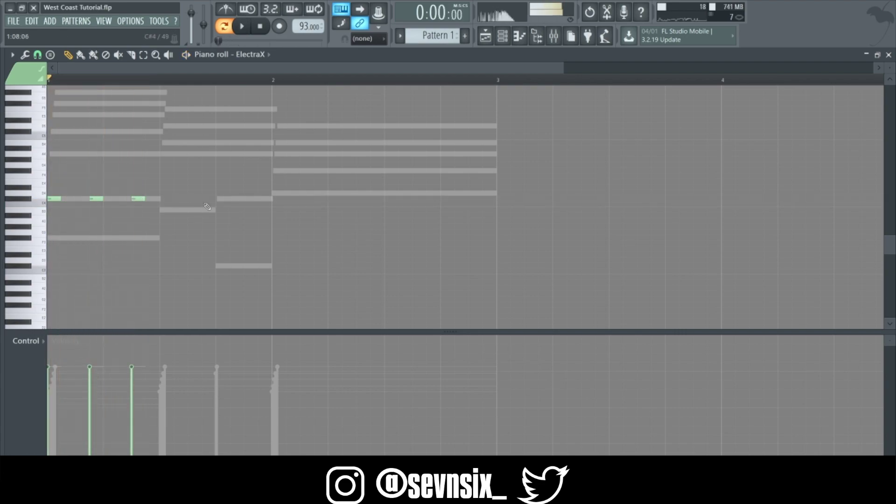
Add one-step bass notes B3 and C#4 at steps 15 and 16 of bar 1, and D4 at the start of bar 2.
left_click(247, 209)
left_click(264, 199)
left_click(279, 194)
key("space")
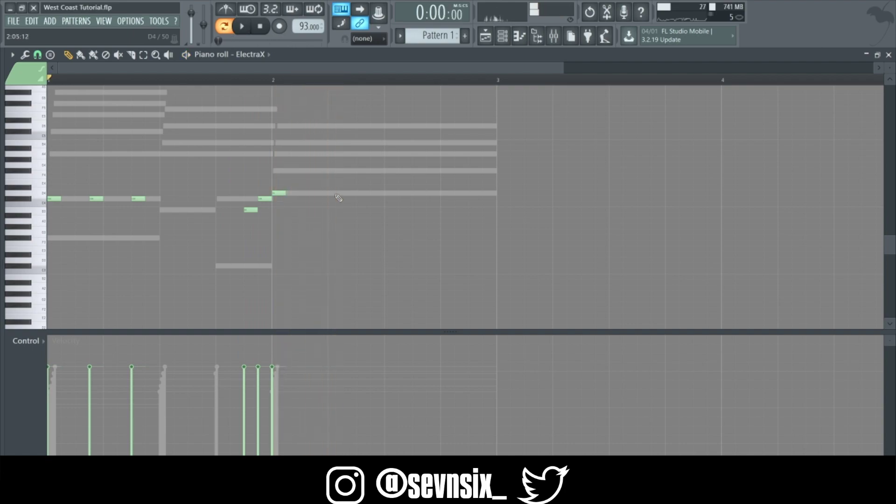
Add one-step D4 bass notes at steps 4 and 7 of bar 2 while the pattern plays, and stop playback.
key("space")
left_click(317, 193)
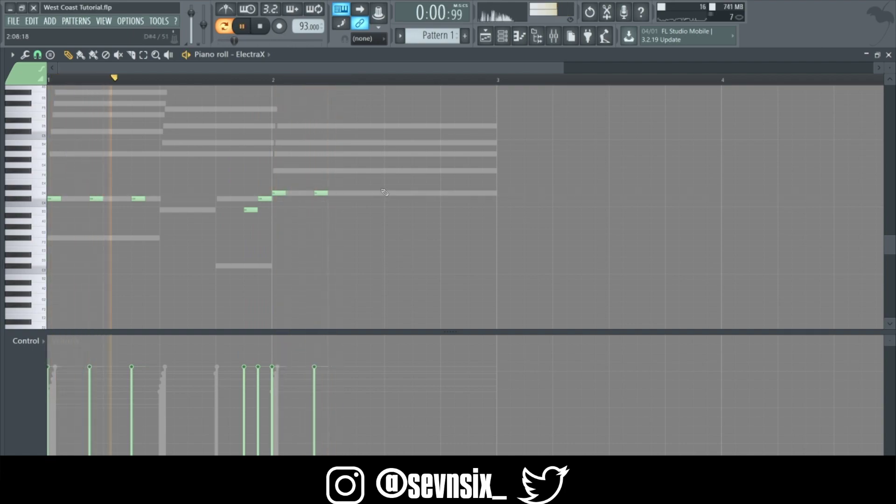
left_click(359, 193)
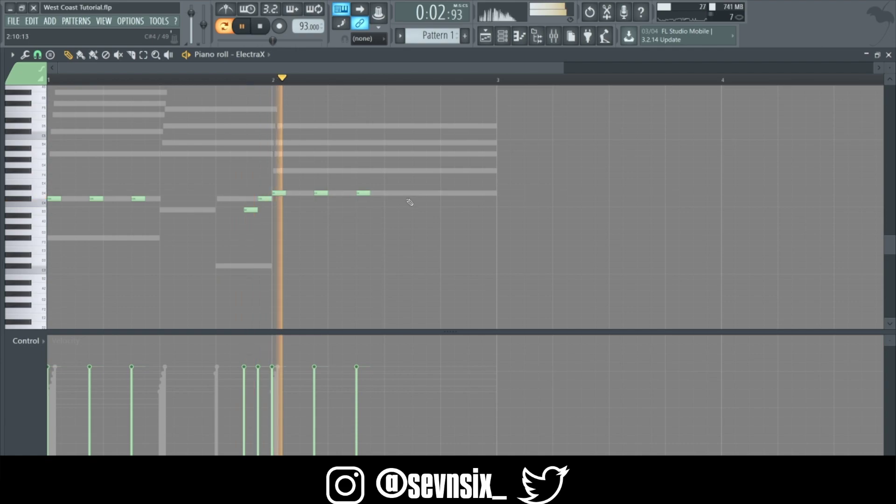
key("space")
Finish bar 2's bass line with D4 at steps 12 and 13 and C#4 at step 15, play it and close the piano roll.
left_click(434, 193)
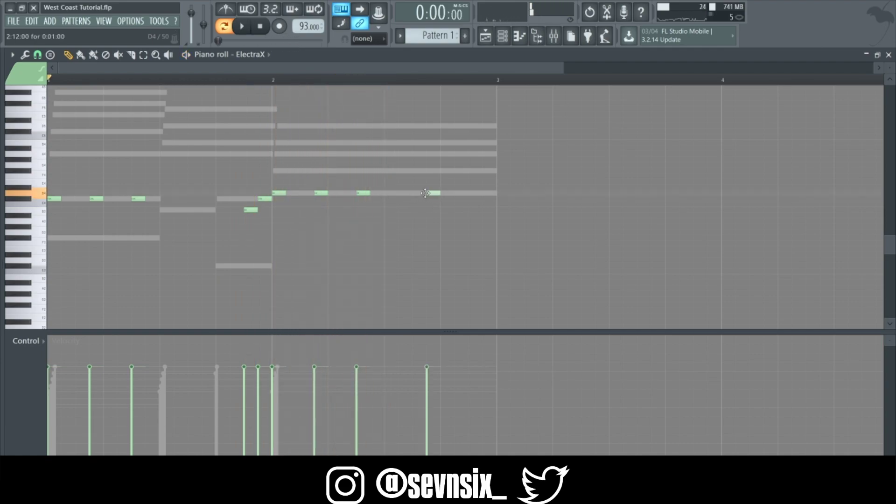
left_click(448, 193)
left_click(473, 199)
key("space")
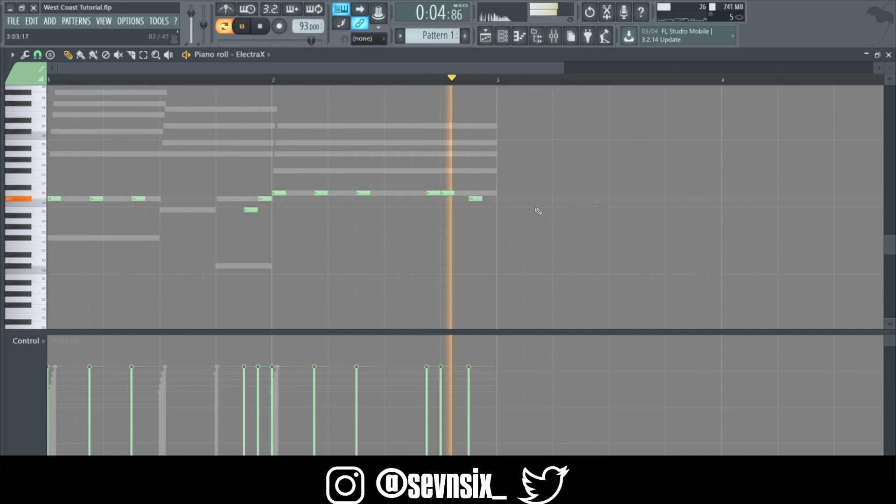
left_click(889, 55)
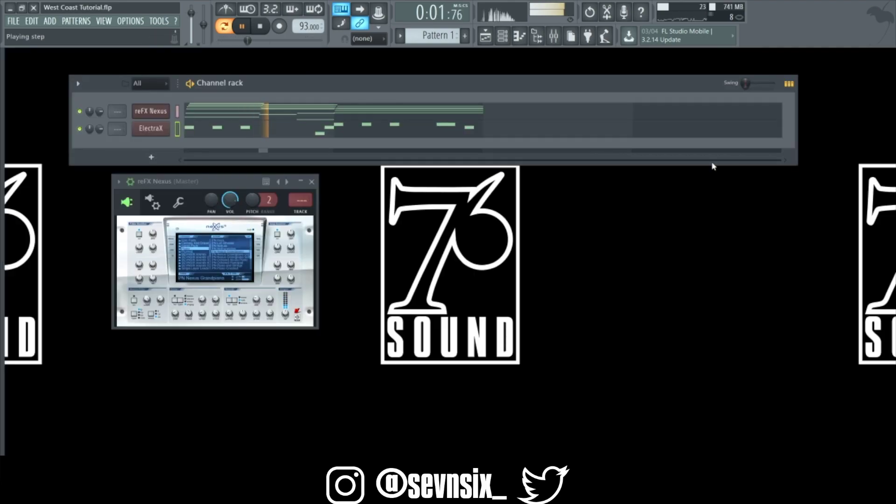
key("space")
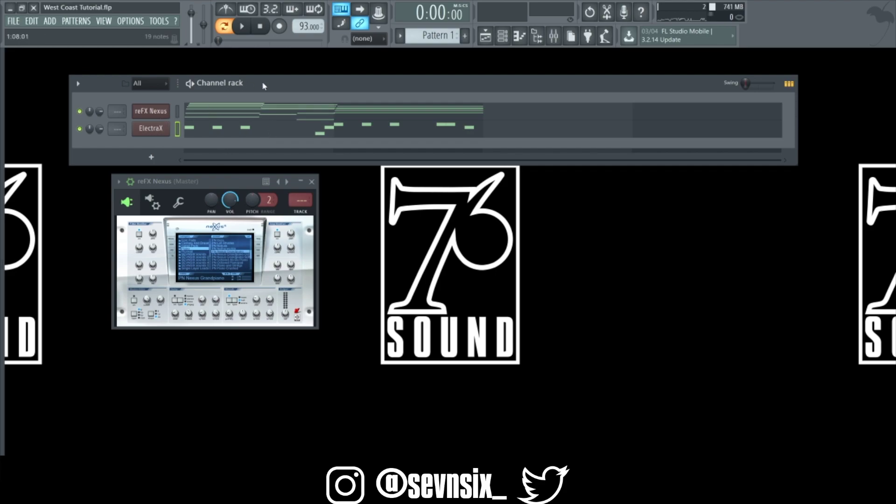
left_click_drag(303, 91, 342, 79)
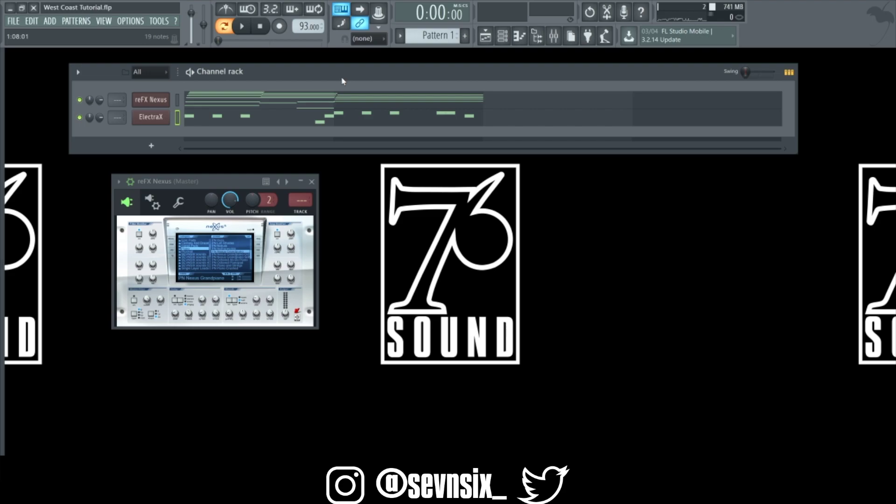
left_click_drag(344, 77, 347, 79)
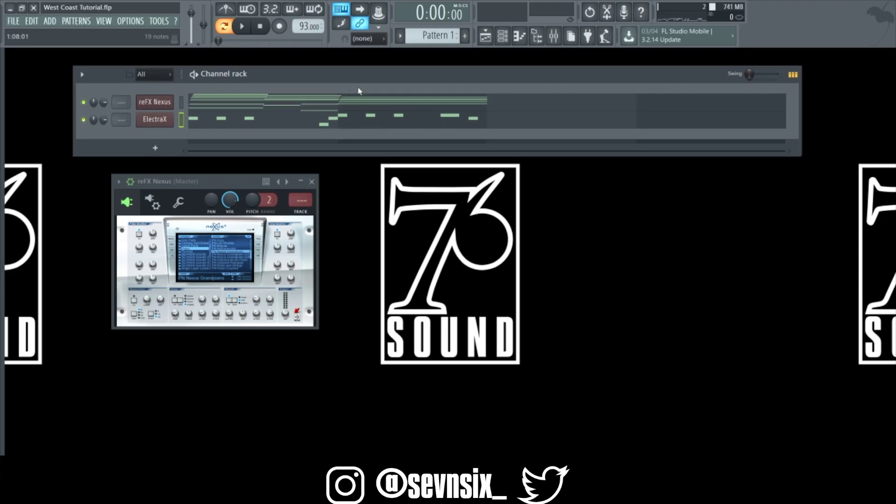
Add a second ElectraX channel and load its Lead preset category.
left_click(50, 22)
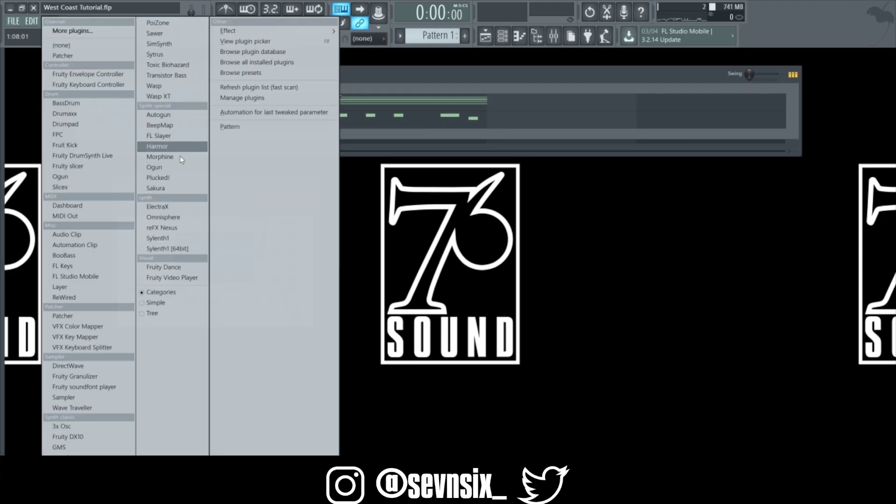
left_click(175, 206)
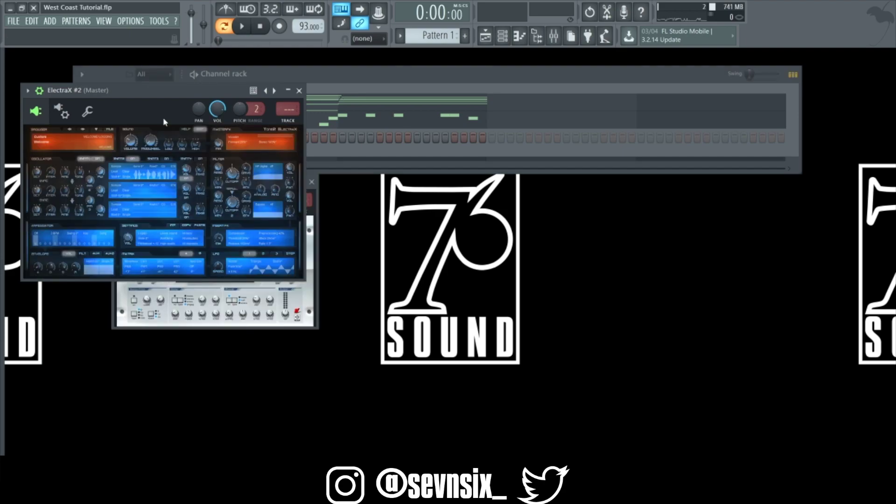
left_click(51, 140)
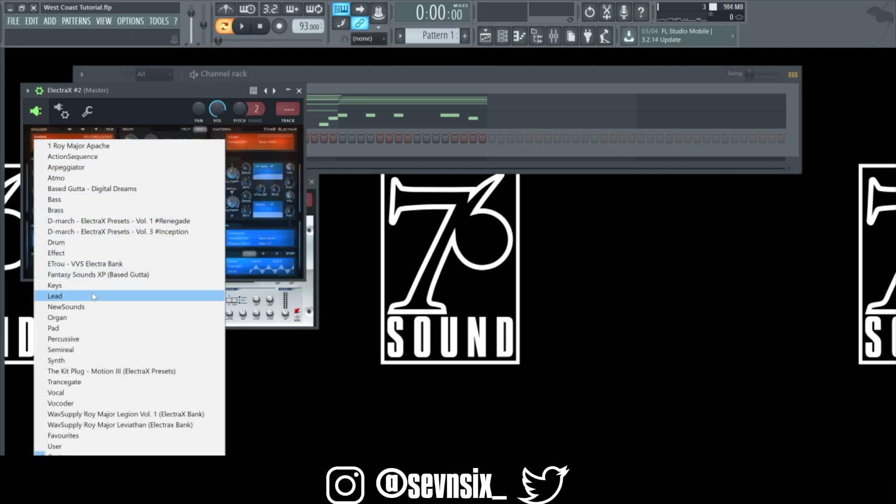
left_click(91, 296)
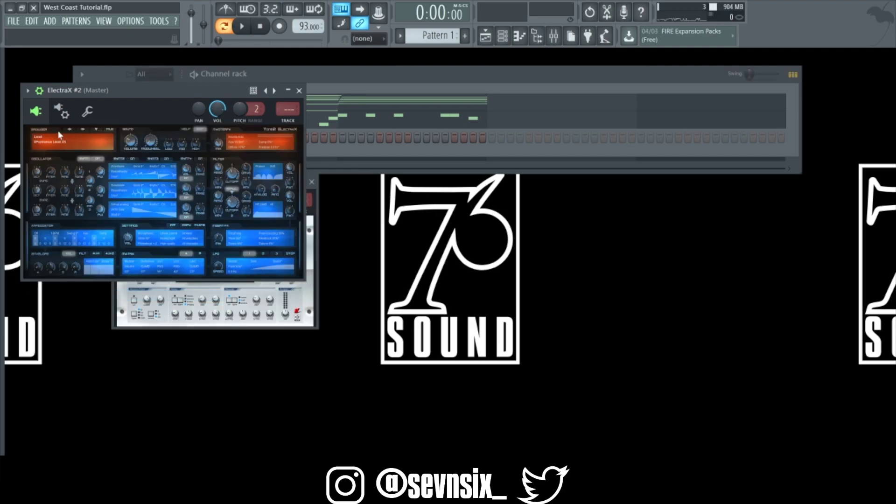
left_click(50, 139)
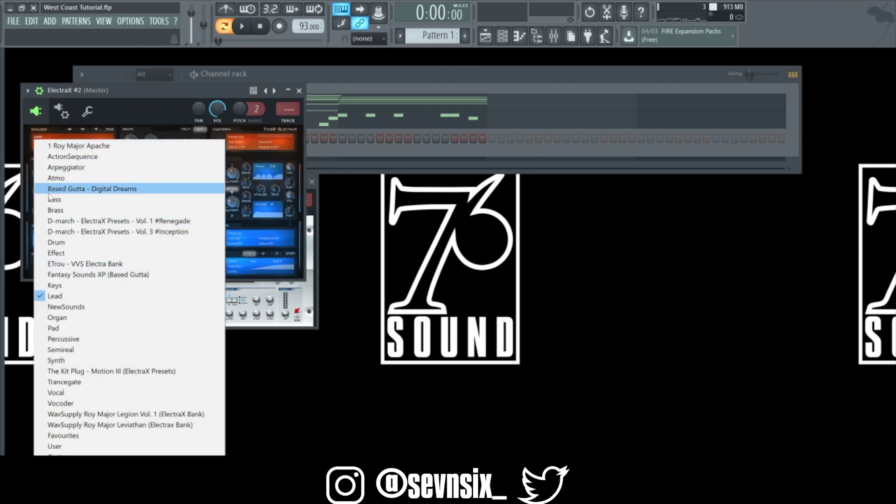
left_click(128, 131)
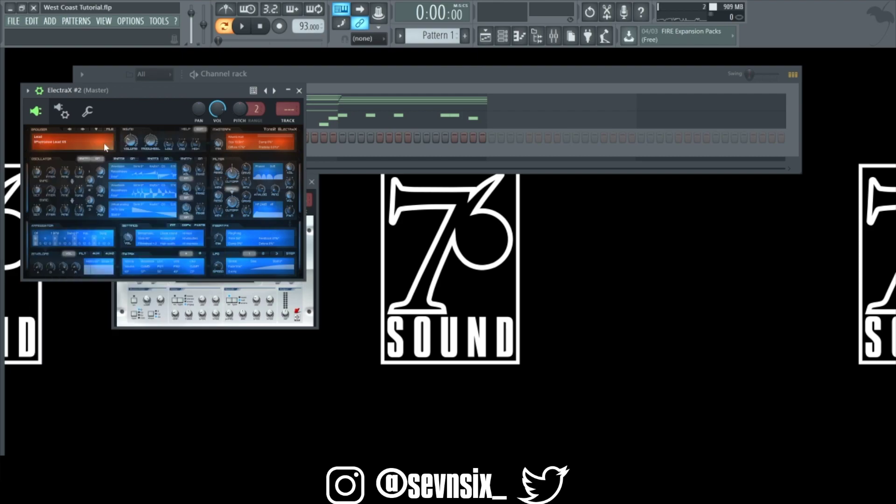
Load the Hardsquare MF lead preset, audition it with a few notes and close the plugin window.
left_click(47, 144)
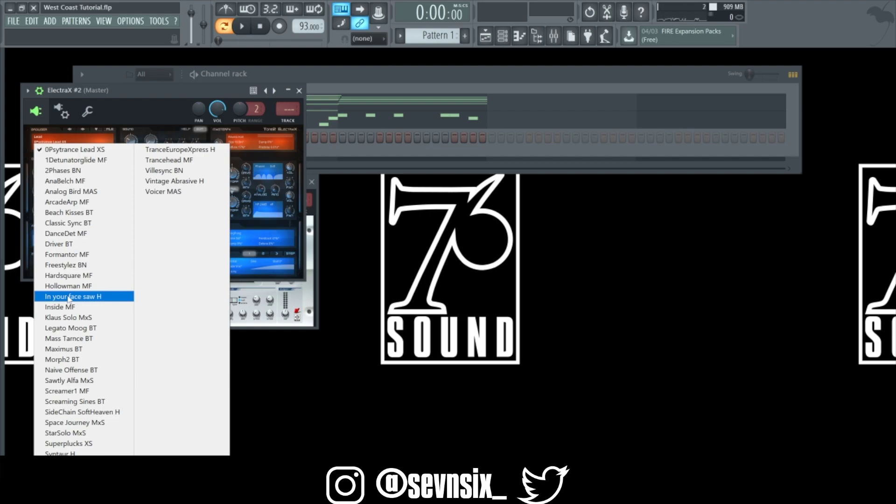
left_click(73, 277)
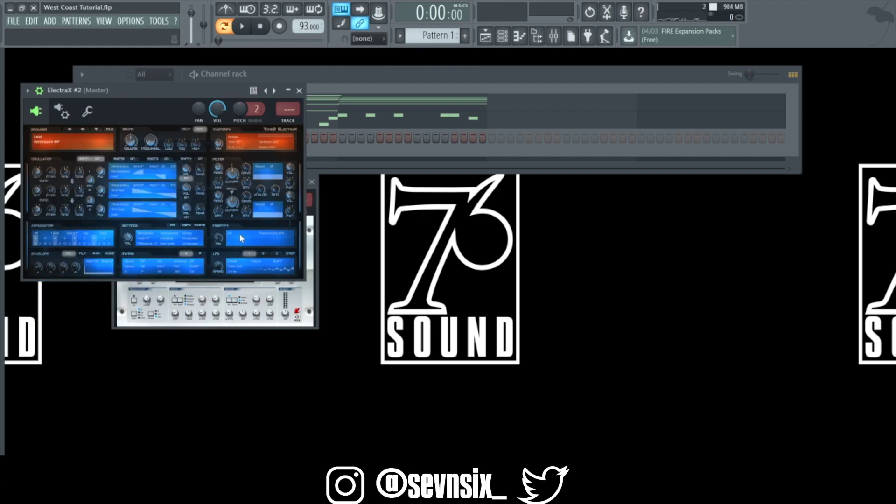
key("m")
key("comma")
key("v")
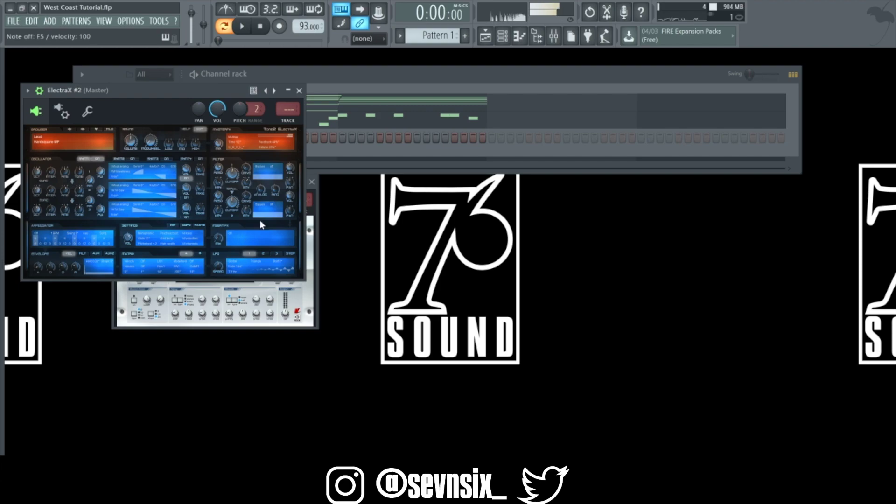
left_click(300, 90)
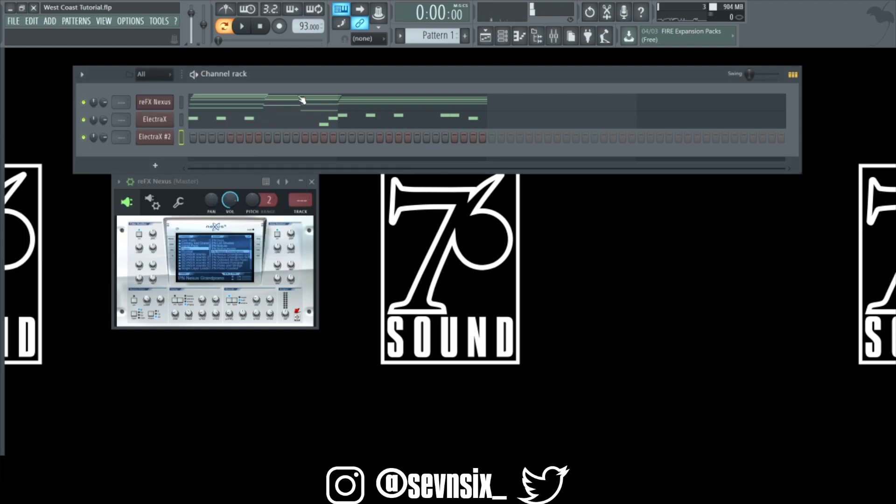
In the ElectraX #2 piano roll, draw a one-bar G#5 note across bar 1 and listen to it.
right_click(167, 141)
left_click(186, 137)
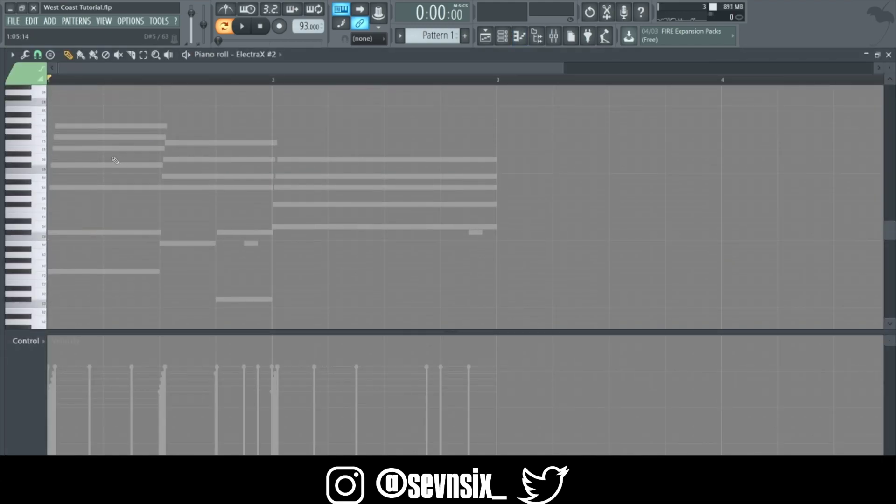
left_click(54, 126)
left_click_drag(60, 126, 261, 147)
key("space")
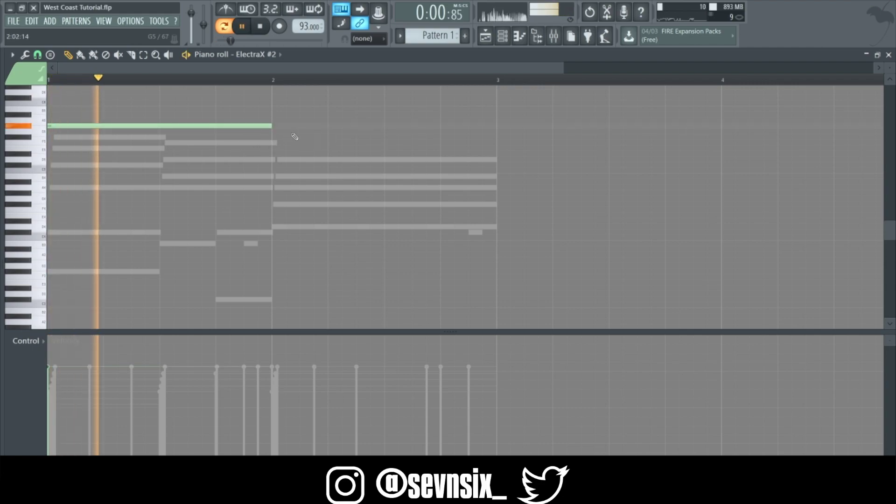
key("space")
Add a lead note at the start of bar 2, shorten it to one beat and move it to F#5, checking it by playback.
left_click(279, 143)
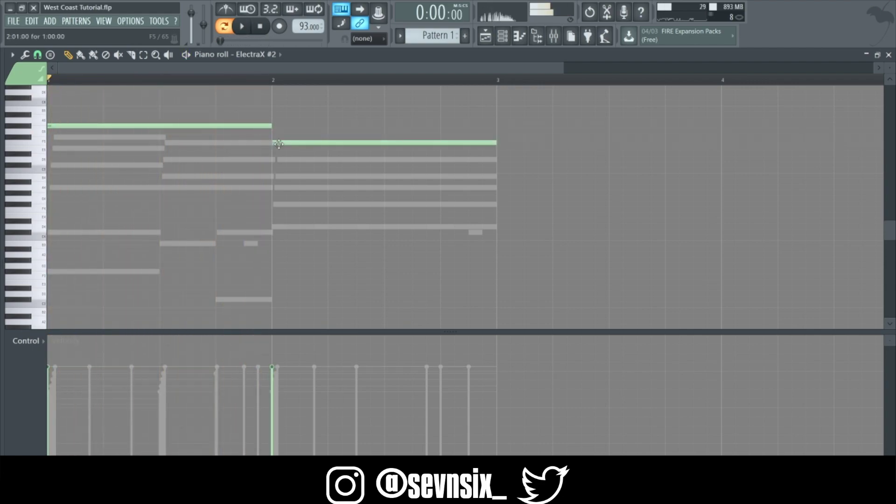
key("space")
left_click_drag(497, 143, 325, 173)
key("space")
key("space")
left_click_drag(309, 143, 311, 137)
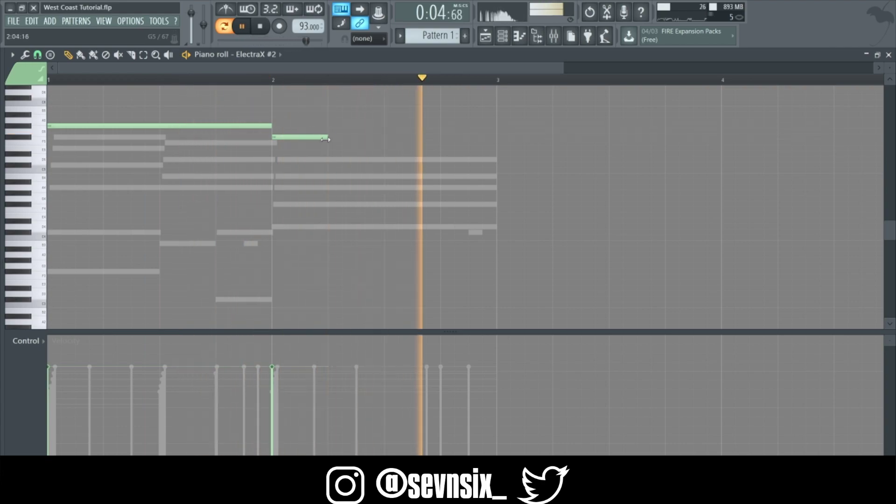
Move the first lead note of bar 2 to D5 and add one-beat notes E5 on beat 2 and D5 on beat 3.
left_click_drag(307, 138, 287, 154)
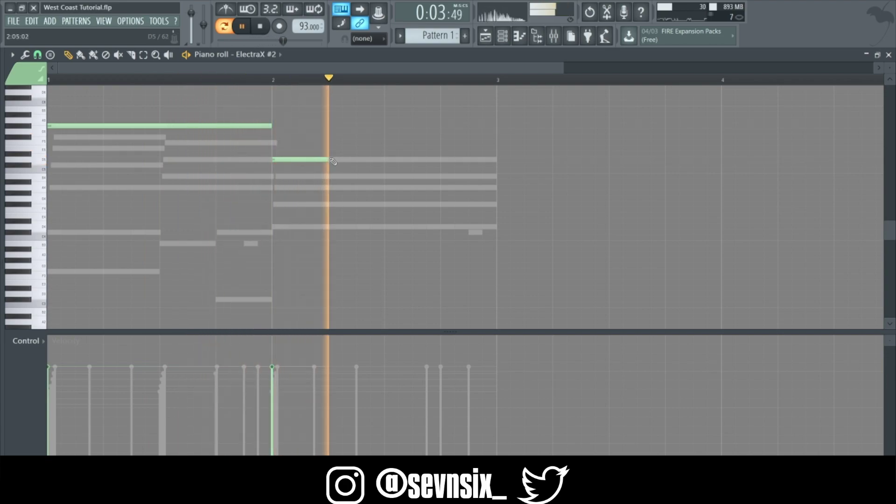
left_click(333, 149)
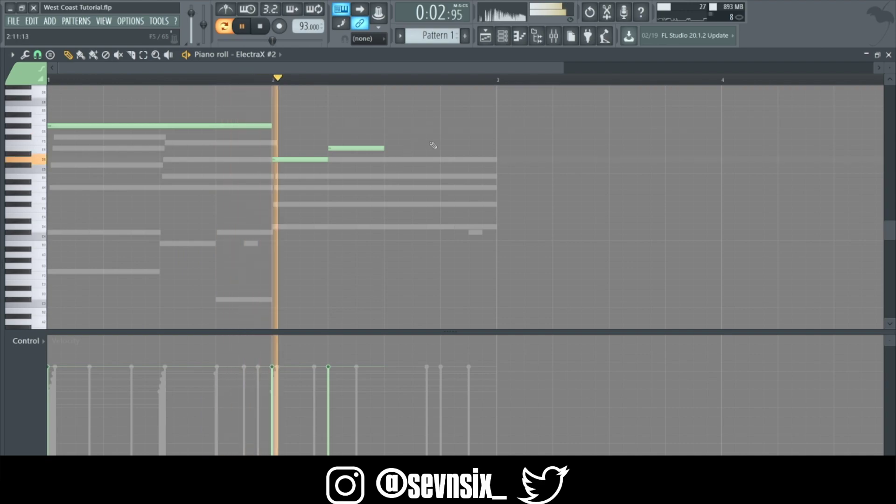
left_click(392, 159)
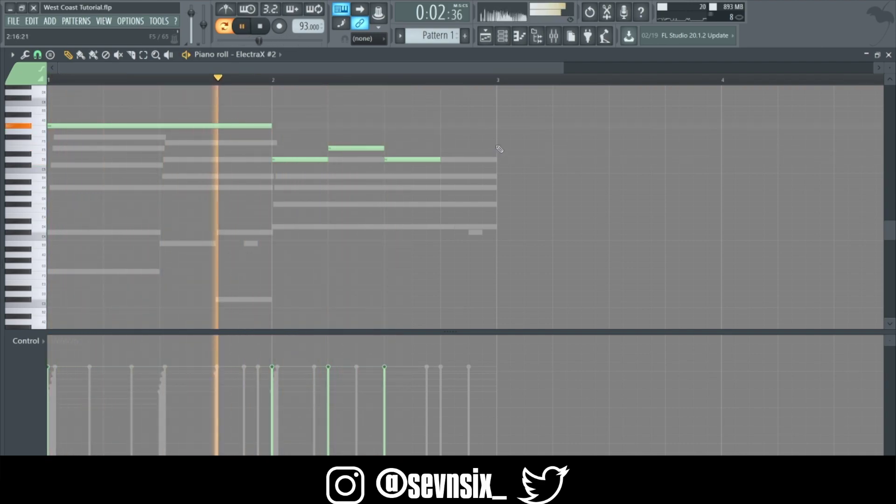
left_click(466, 177)
key("space")
mouse_move(465, 177)
left_mouse_down()
mouse_move(458, 167)
mouse_move(467, 165)
left_mouse_up()
key("space")
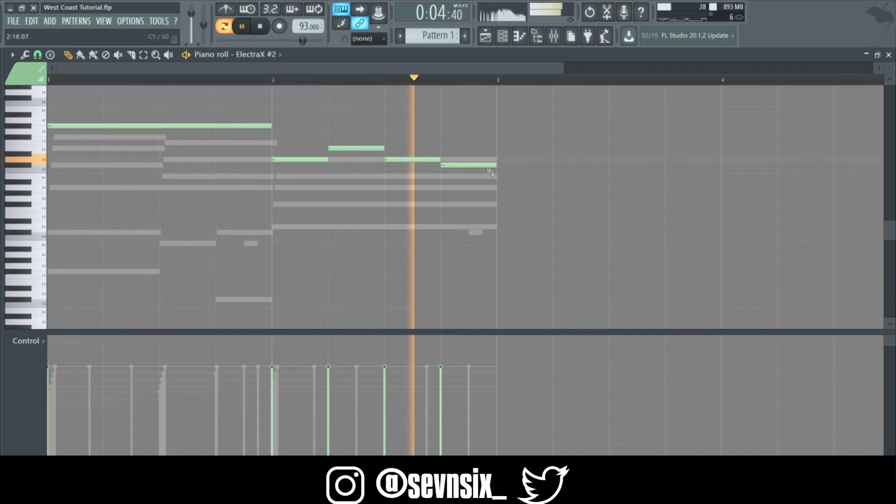
right_click(448, 165)
key("space")
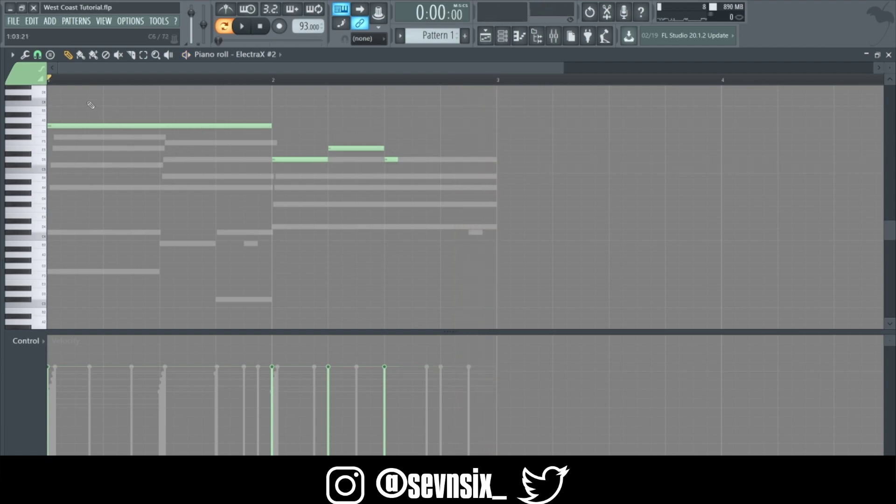
With a finer snap, shorten the beat 3 D5 to half a step and fill the rest of that beat with a C#5 note.
left_click(37, 54)
left_click(53, 118)
left_click_drag(892, 68, 892, 64)
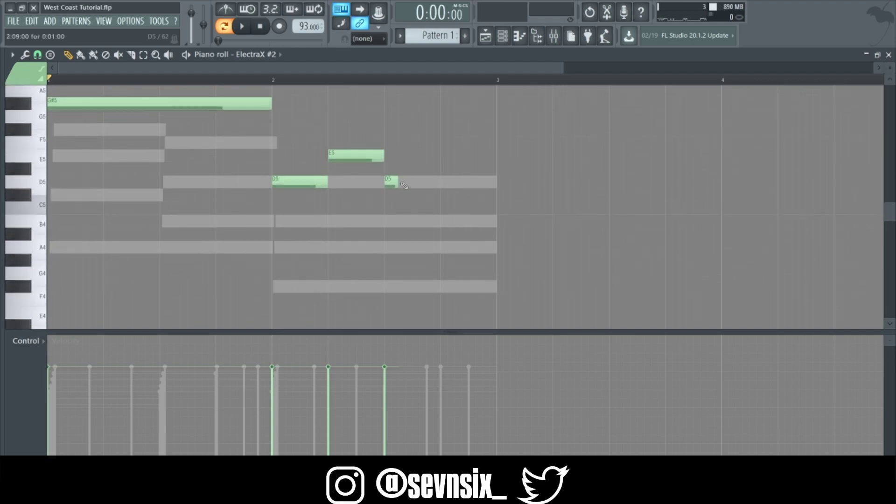
left_click_drag(565, 69, 420, 67)
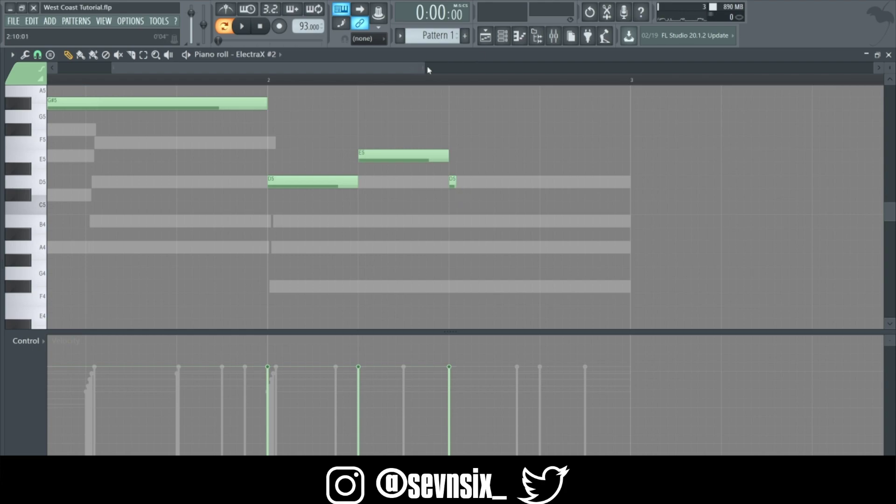
left_click_drag(423, 67, 464, 85)
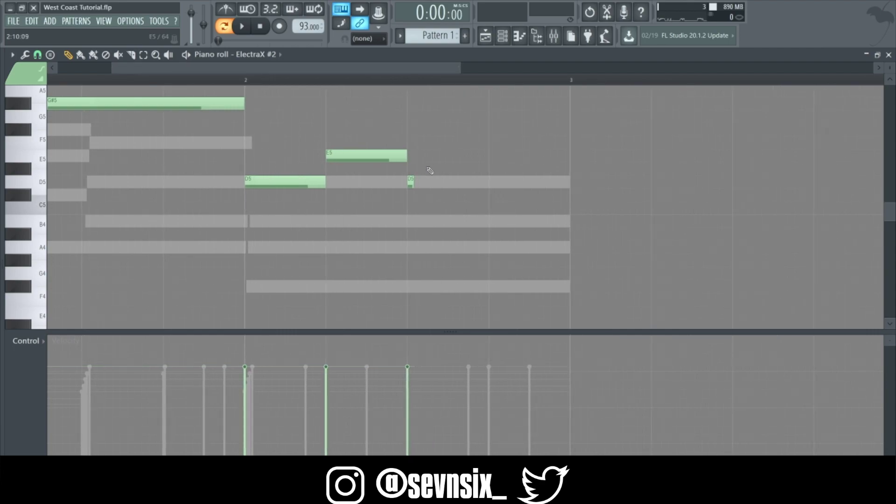
left_click(420, 195)
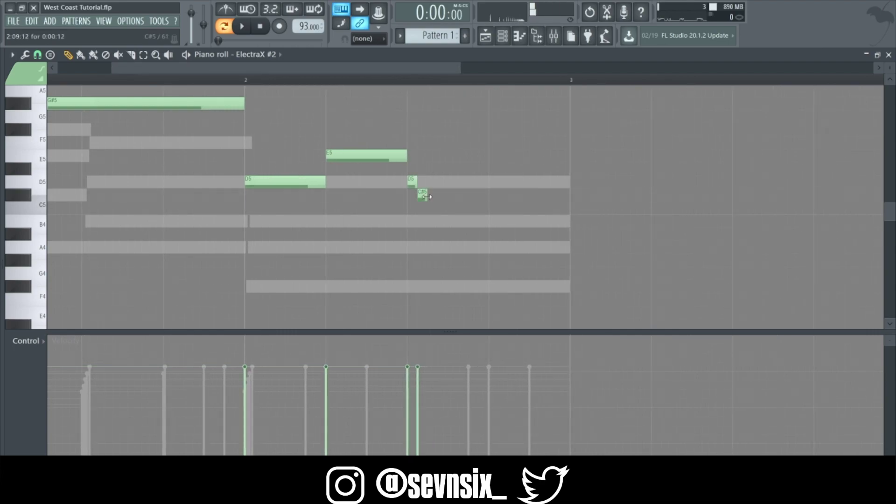
left_click_drag(425, 196, 502, 199)
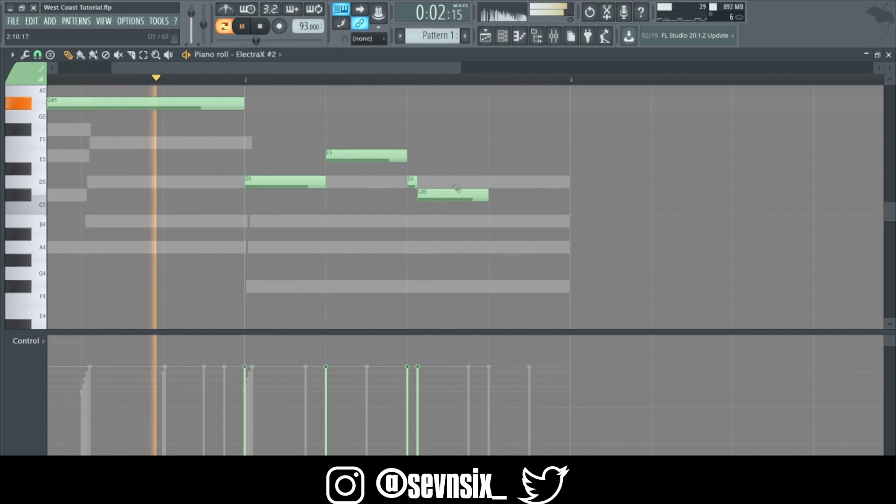
Fill beat 4 of bar 2 with a half-step B4, a one-and-a-half-step C#5 and a two-step B4.
left_click(492, 220)
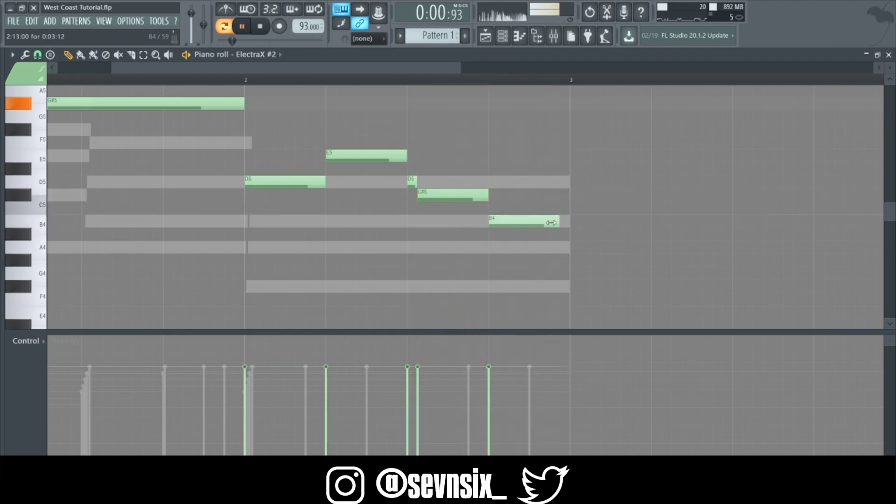
left_click_drag(559, 221, 498, 222)
left_click(502, 195)
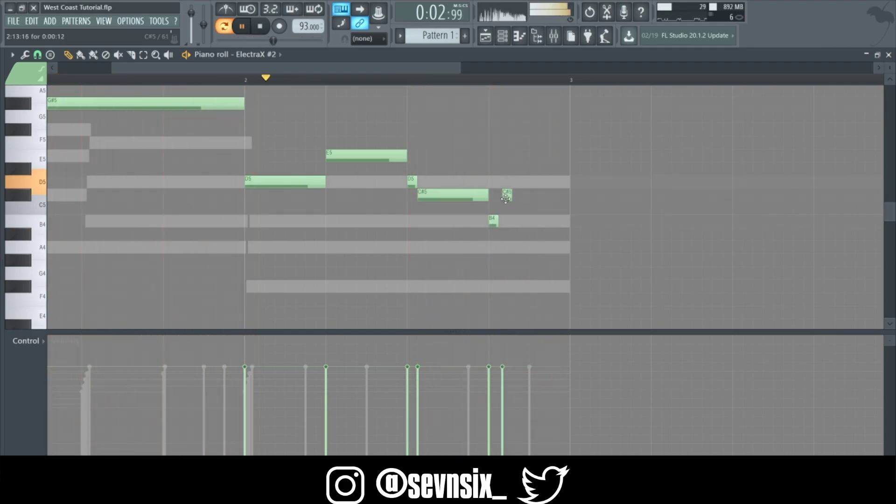
left_click_drag(508, 200, 571, 221)
left_click(533, 222)
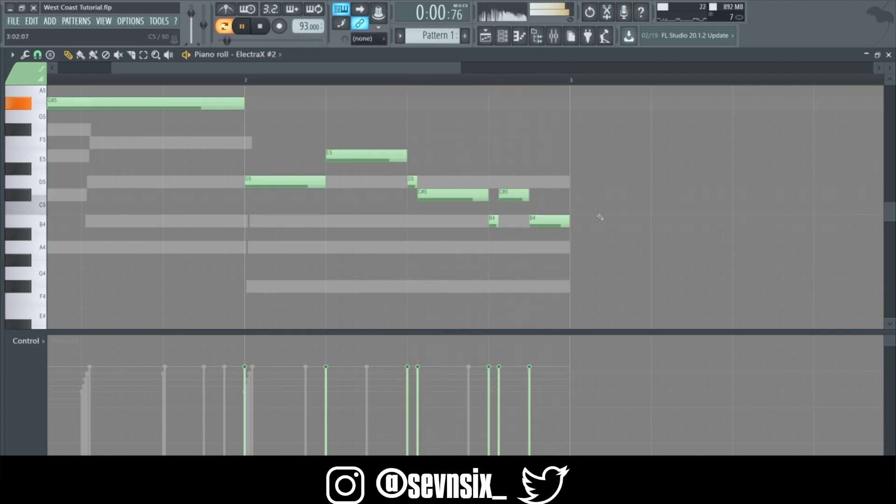
Transpose the whole lead melody up one octave, check it by playback and close the piano roll.
key("ctrl+Up")
key("space")
scroll(600, 216, "up", 6)
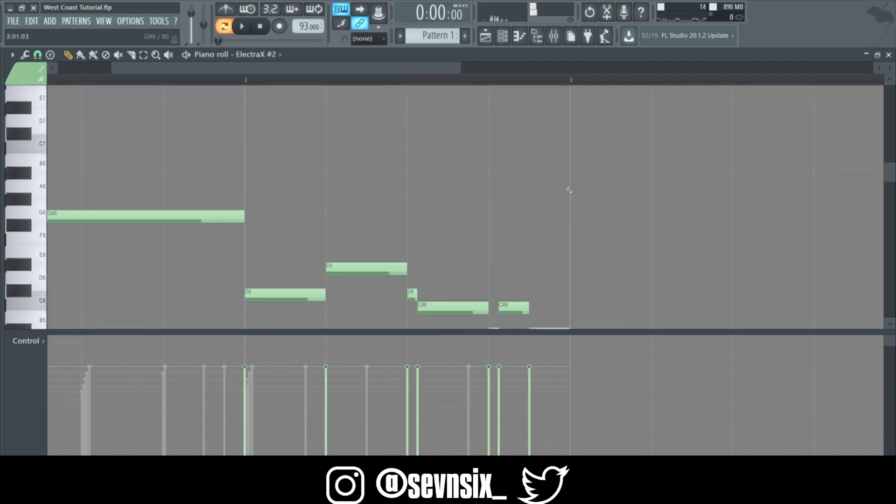
scroll(358, 121, "left", 3)
scroll(373, 123, "down", 6)
scroll(420, 133, "up", 4)
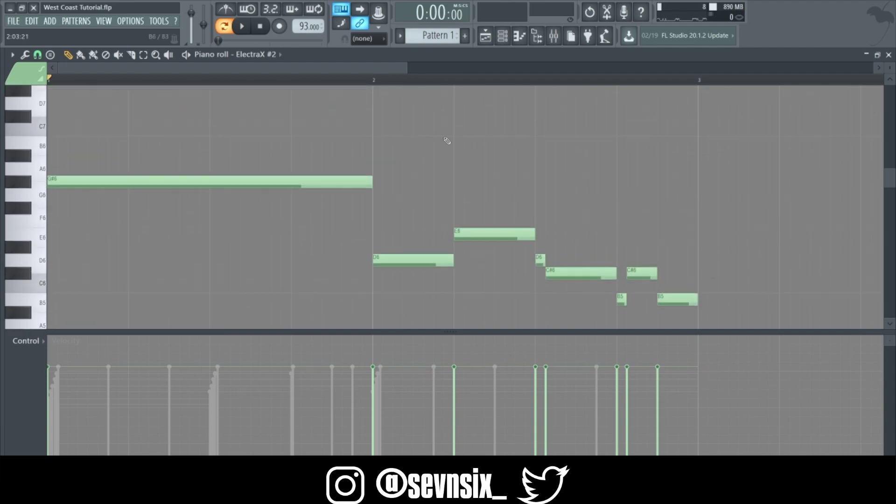
scroll(644, 165, "down", 2)
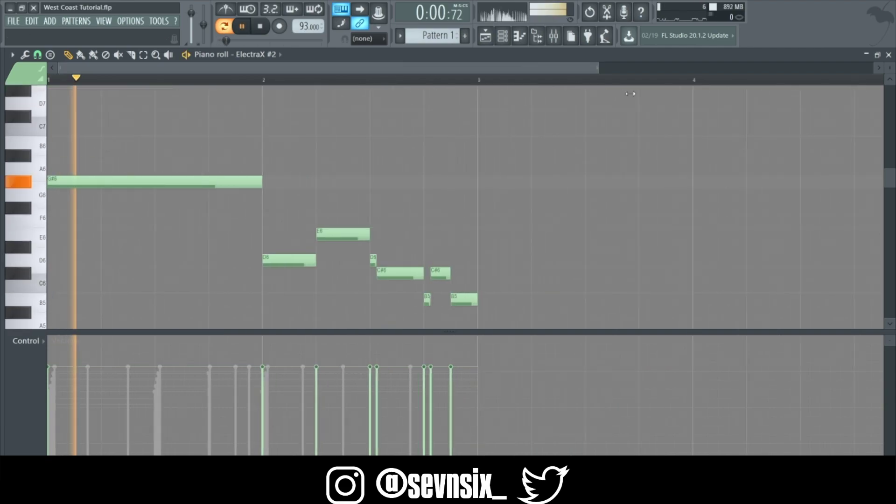
scroll(574, 230, "down", 4)
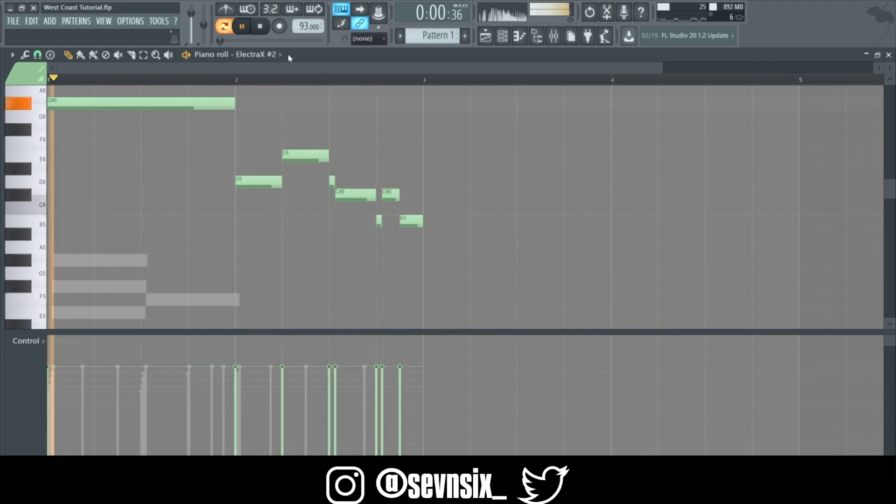
left_click(263, 28)
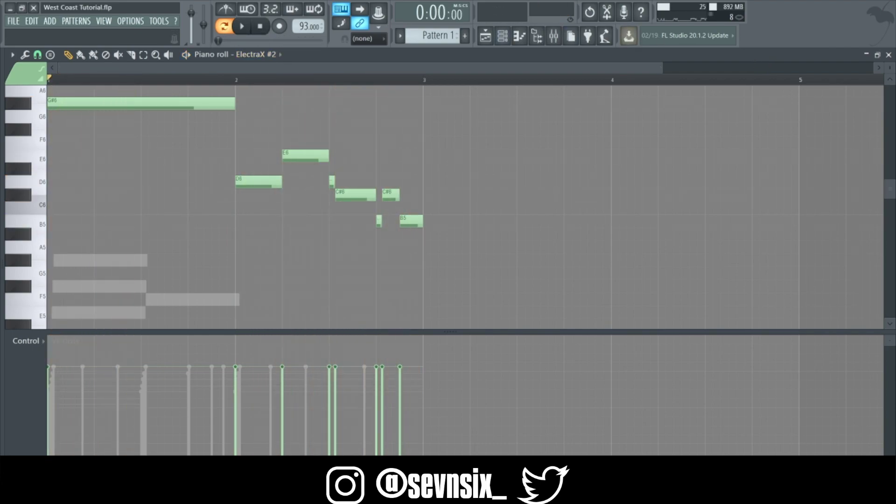
left_click(889, 55)
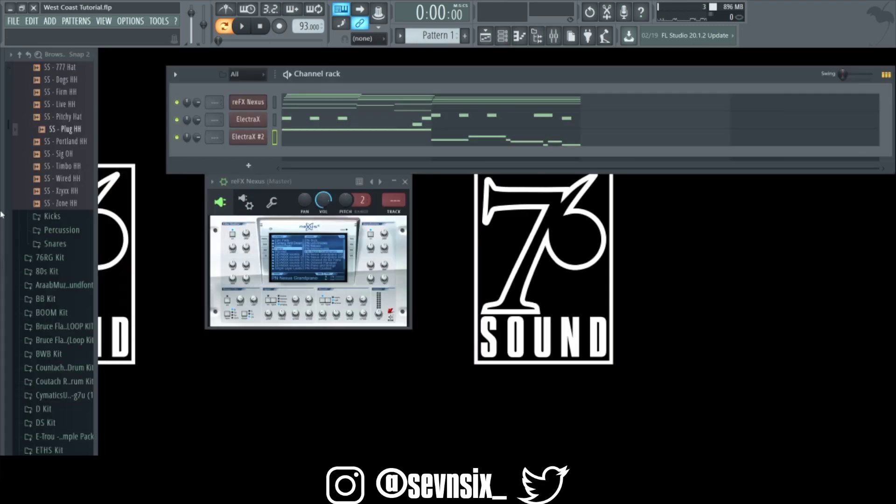
Add the SS - Tekk Clap sample from the drum kit's Claps folder as a channel with hits on steps 5, 13, 21 and 29, and play it.
mouse_move(5, 303)
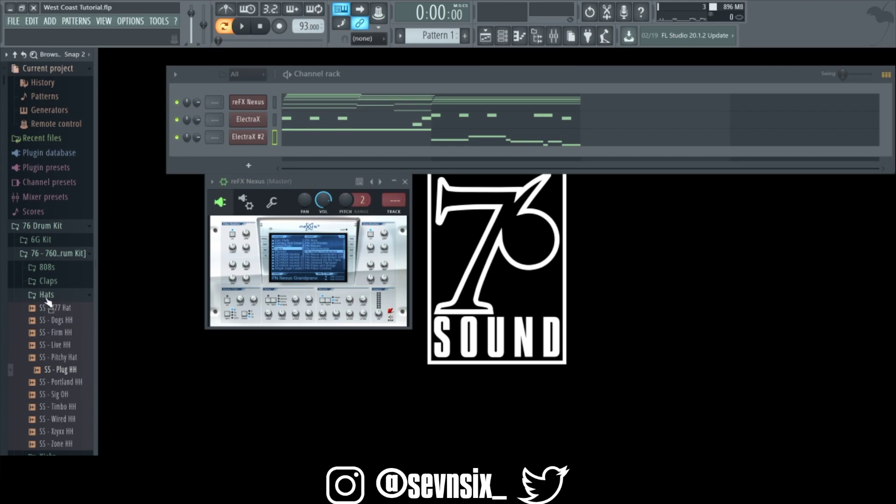
left_click(47, 296)
left_click(47, 281)
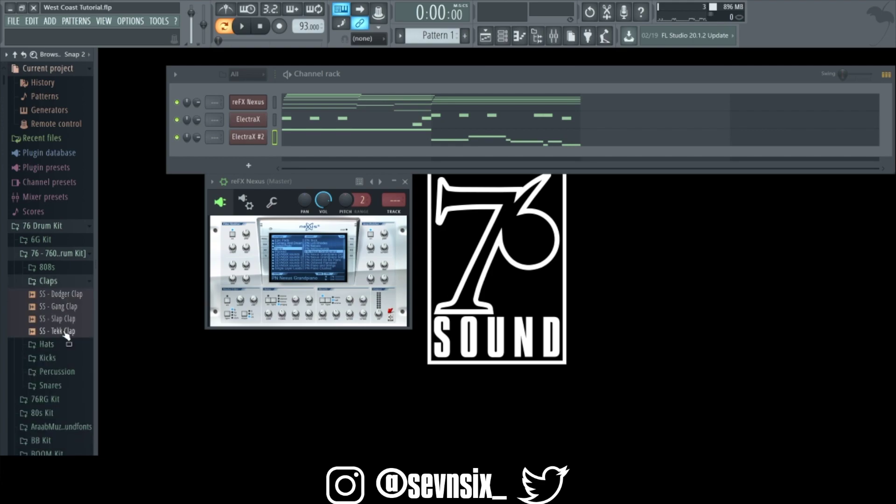
left_click_drag(66, 334, 241, 154)
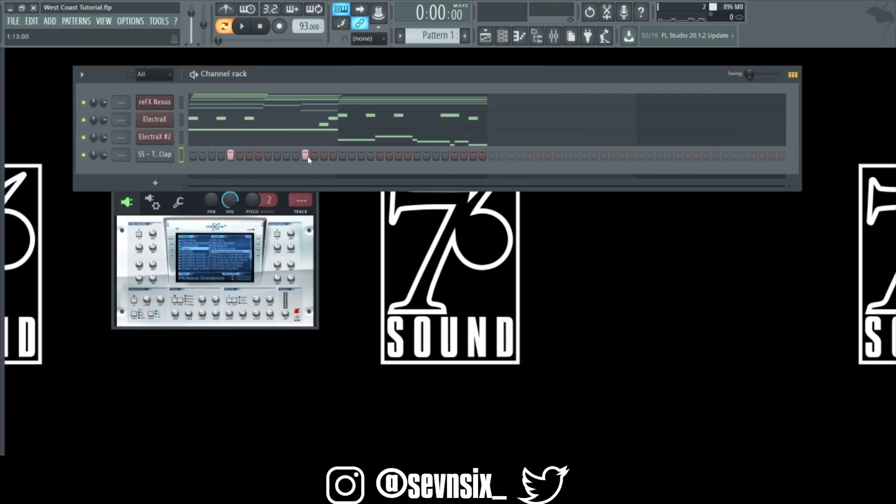
key("space")
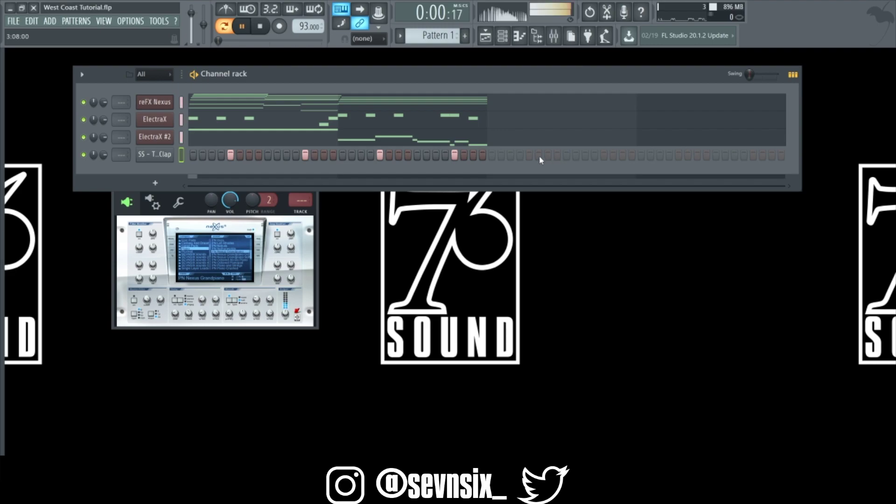
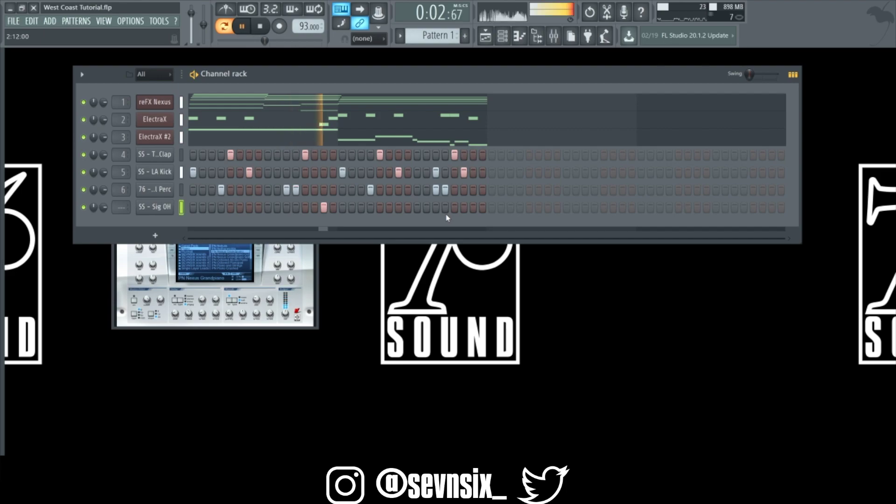
Stop playback, open the Vintage folder of the Legacy drum packs in the browser and audition the VT_CB sample.
key("space")
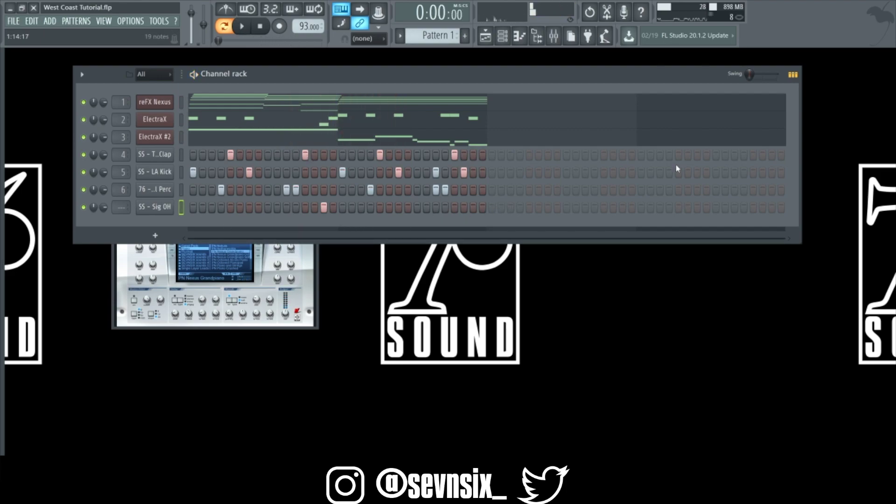
key("alt+F8")
scroll(47, 233, "down", 10)
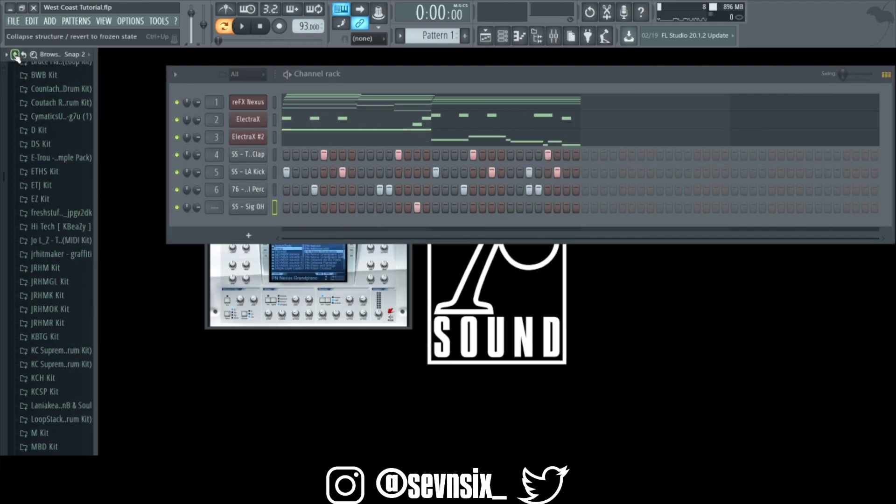
left_click(15, 55)
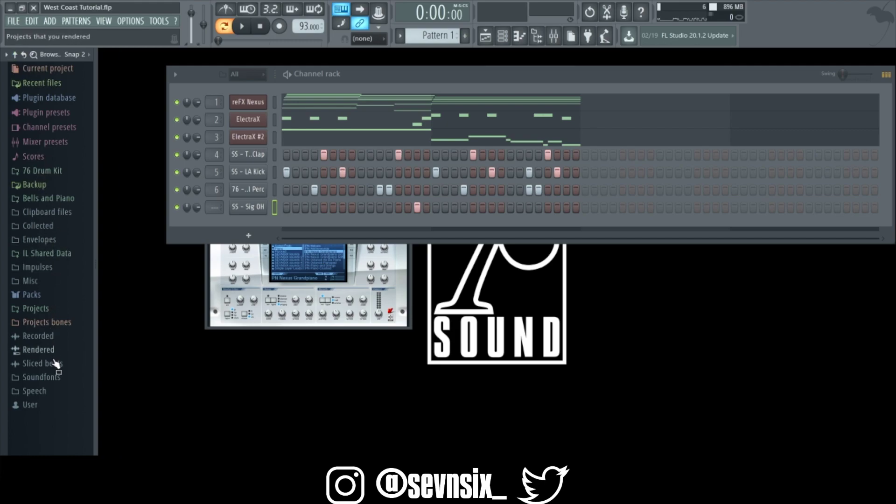
left_click(51, 294)
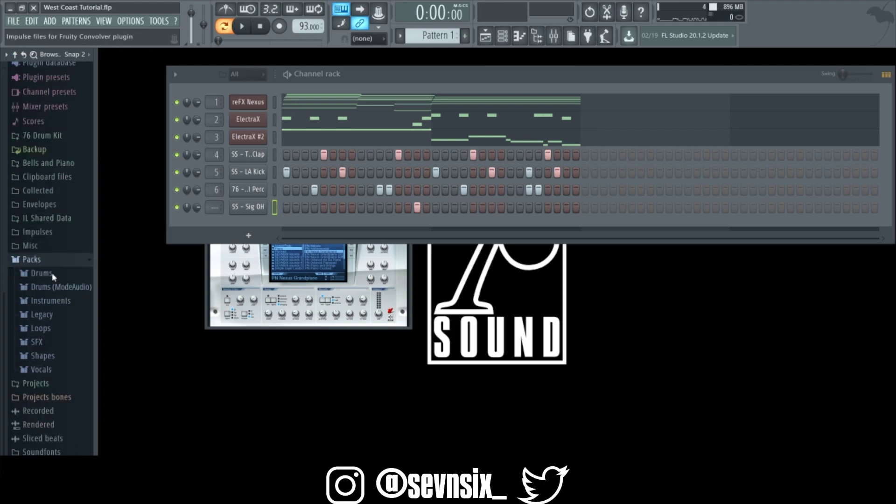
left_click(52, 309)
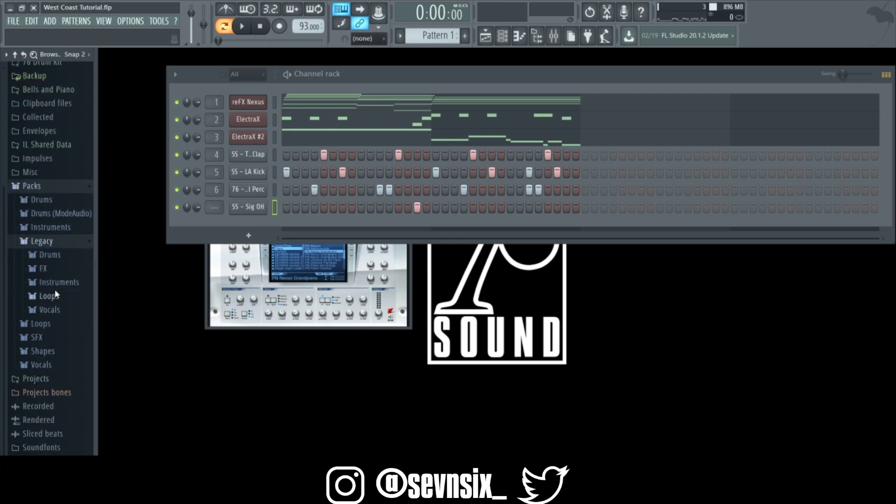
left_click(64, 252)
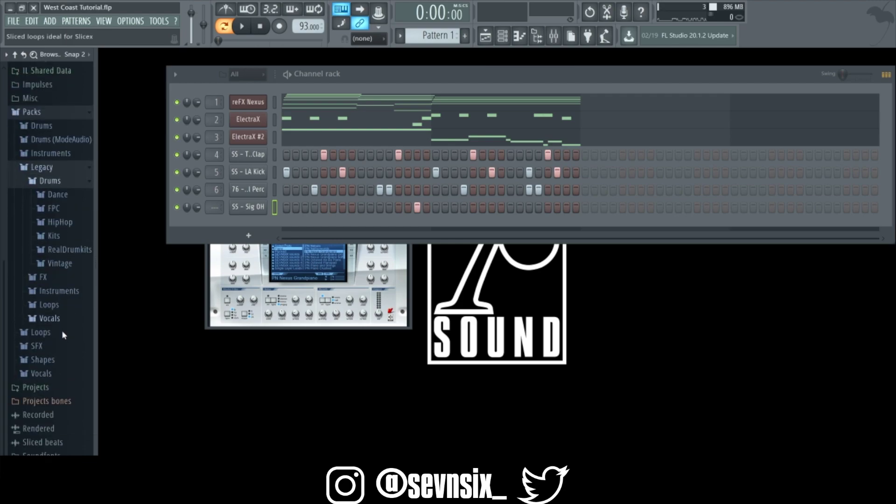
left_click(63, 264)
scroll(71, 264, "up", 5)
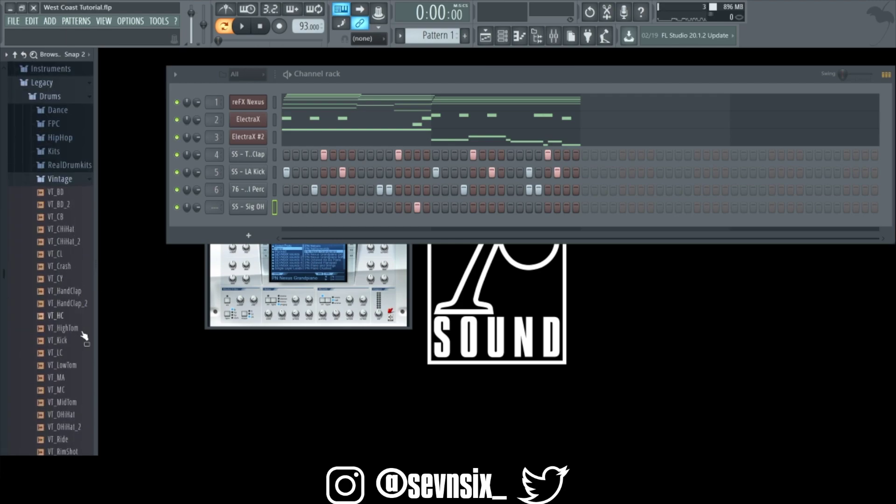
left_click(60, 221)
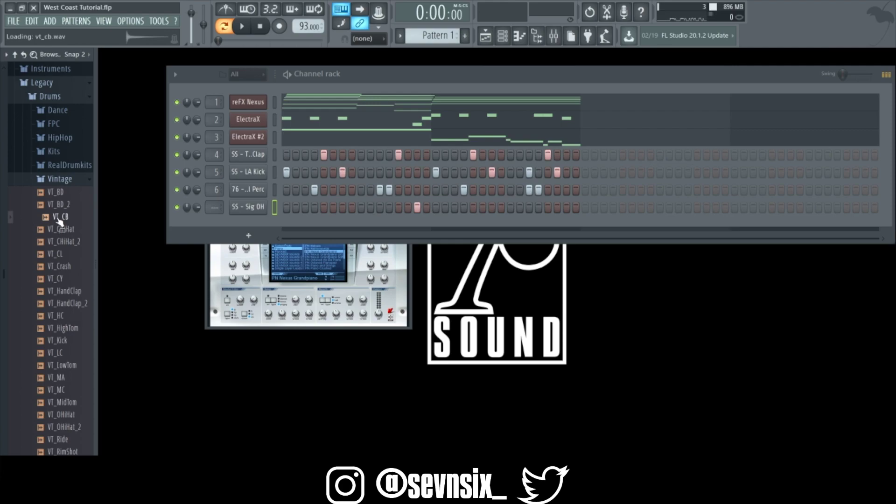
Add VT_CB as a new channel with a hit on step 31, and route the SS - Sig OH channel to mixer track 7 during playback.
left_click_drag(60, 222, 472, 227)
left_click(473, 225)
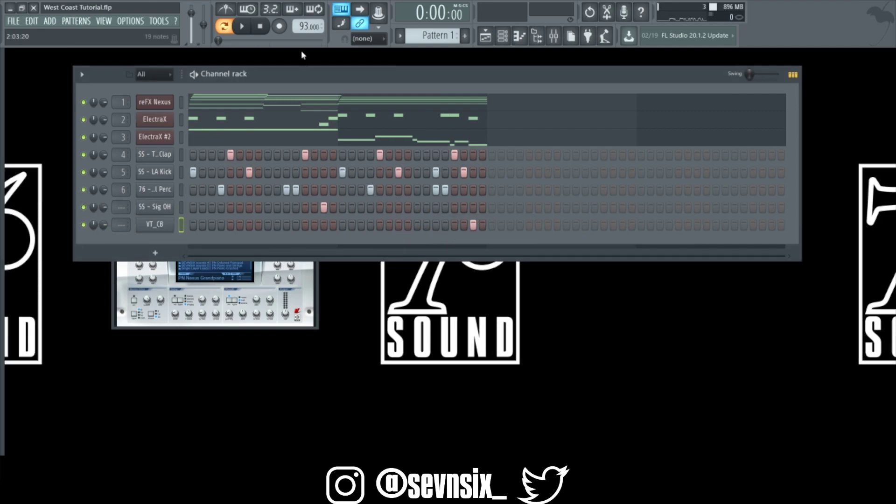
key("space")
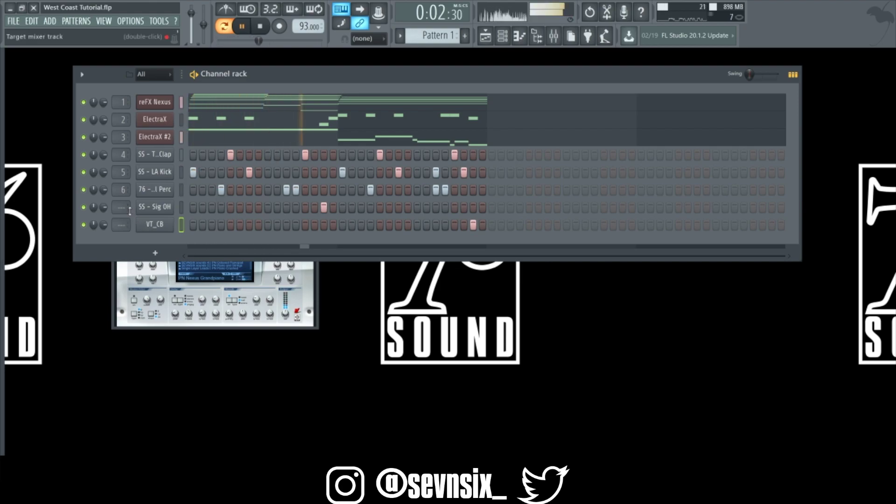
scroll(130, 210, "up", 8)
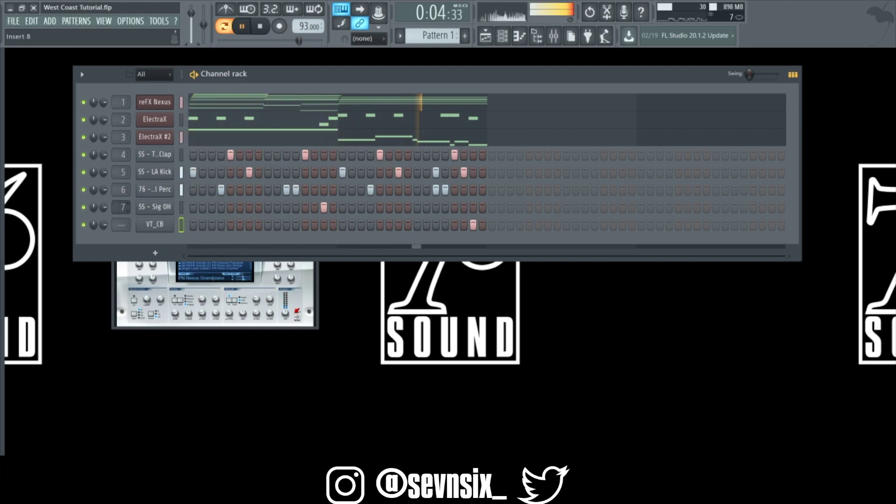
Route the VT_CB channel to mixer track 8 and open the mixer.
scroll(122, 225, "up", 9)
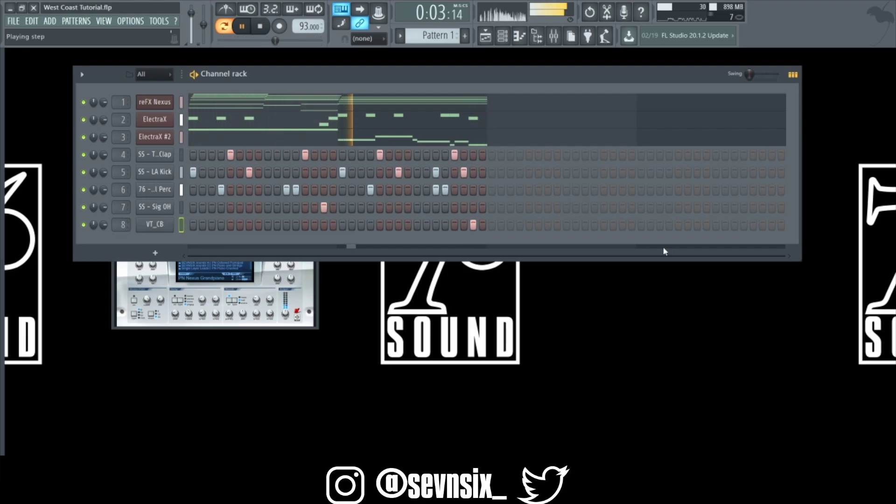
left_click(554, 36)
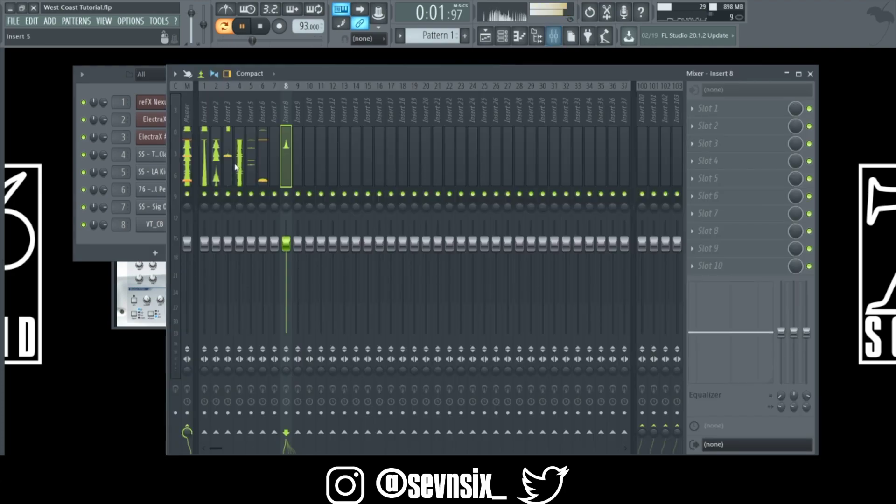
Load Fruity Multiband Compressor into the first effect slot of the Master track.
key("Left")
key("Left")
key("Left")
key("Left")
key("Left")
key("Left")
key("Left")
key("Left")
key("Right")
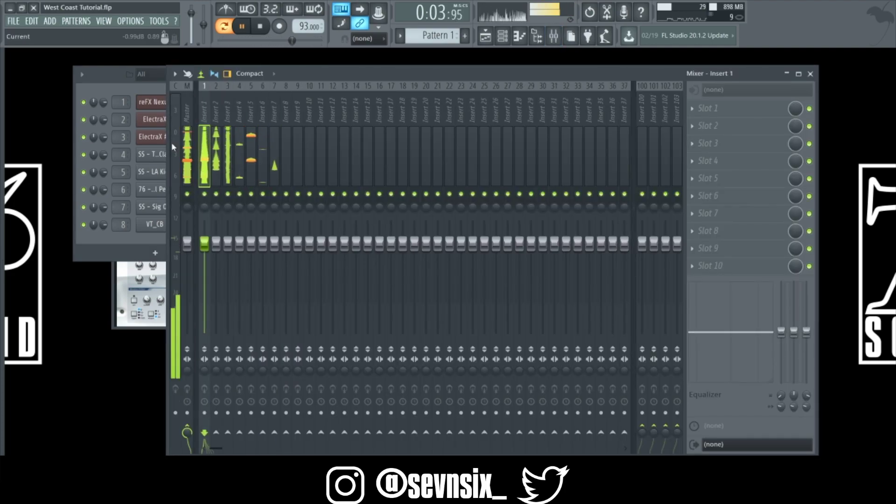
key("Left")
left_click(702, 108)
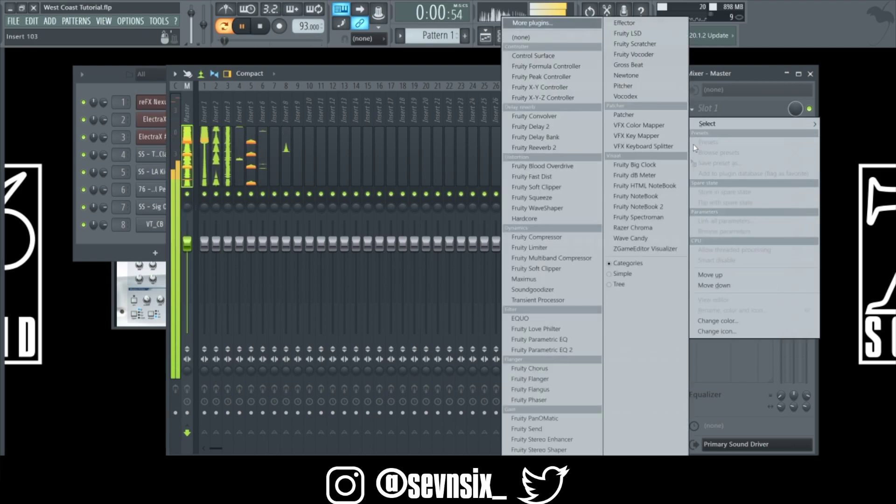
left_click(553, 258)
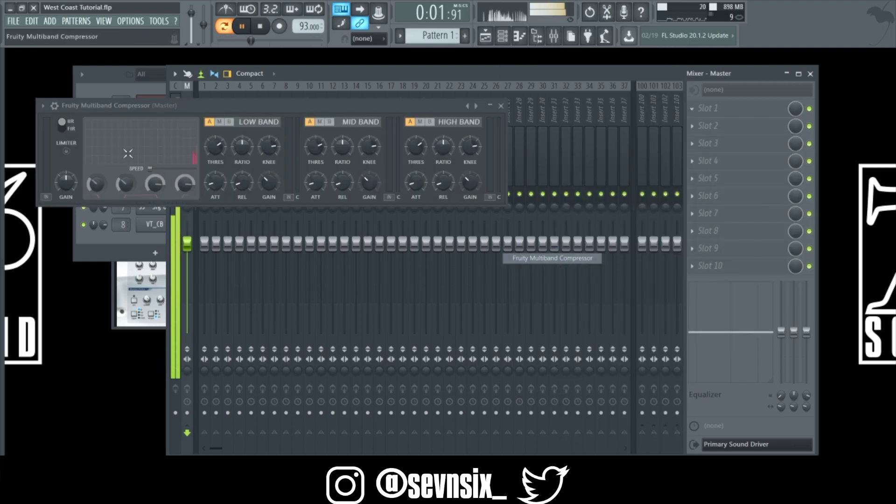
Apply the Mastering 2.4dB preset to the Master's multiband compressor and close the plugin window.
left_click(43, 106)
mouse_move(93, 137)
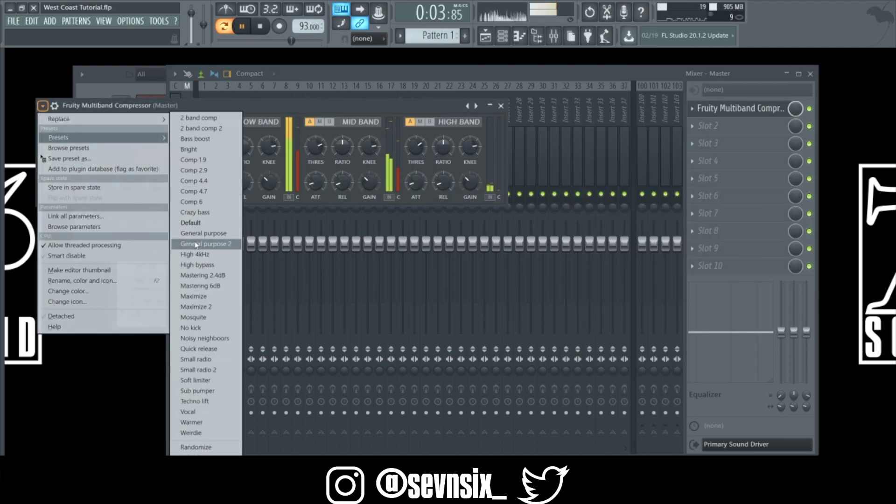
left_click(196, 275)
left_click(248, 214)
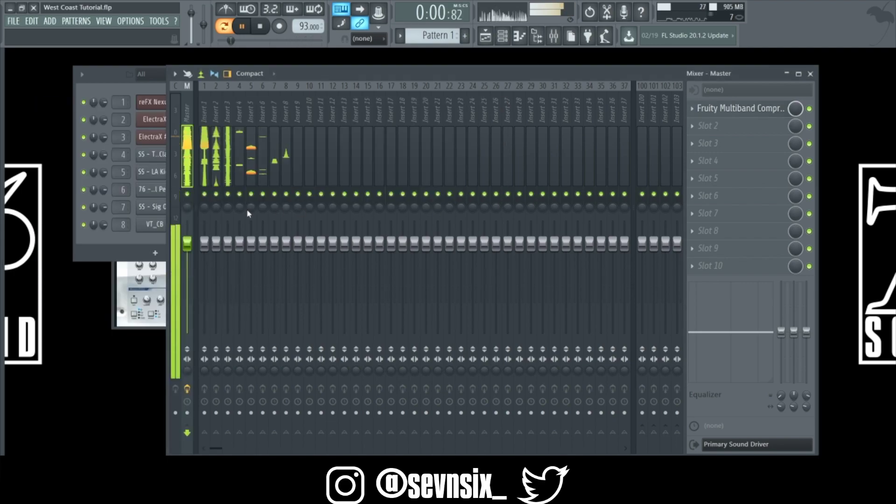
Lower the faders of mixer inserts 1 to 5 during playback, setting Insert 5 to about -5.5 dB.
left_click_drag(204, 243, 251, 266)
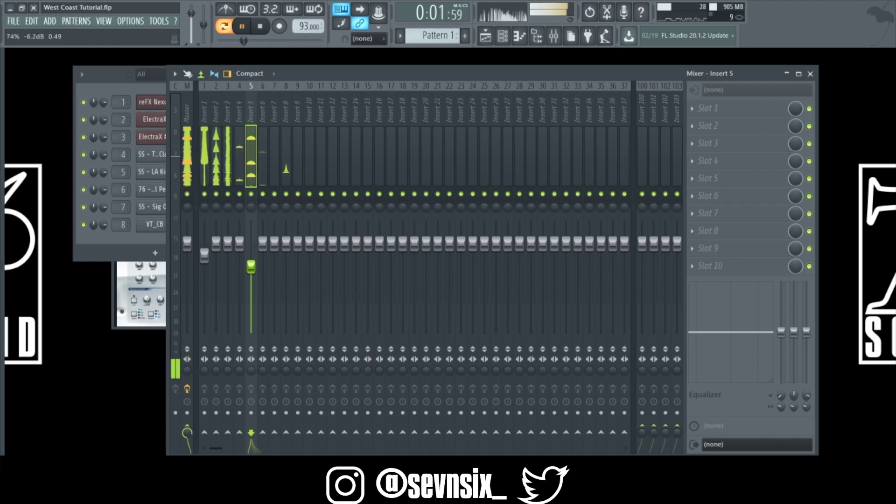
left_click_drag(251, 267, 252, 265)
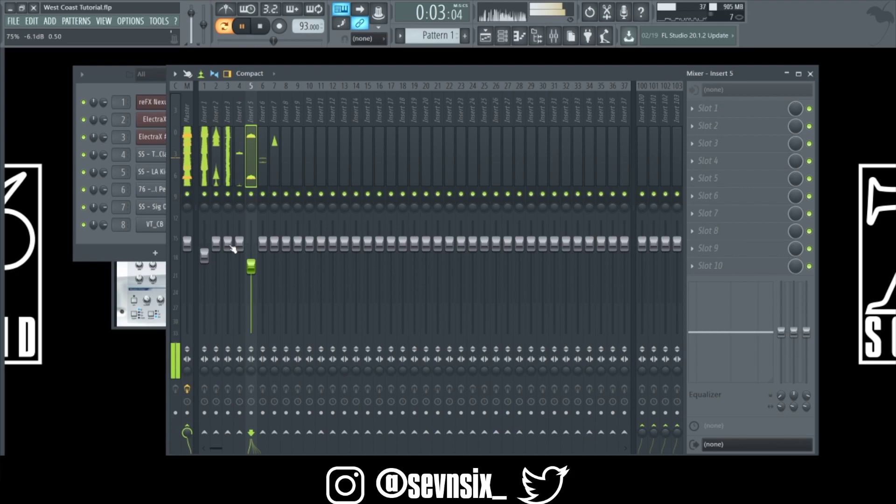
left_click_drag(232, 249, 216, 262)
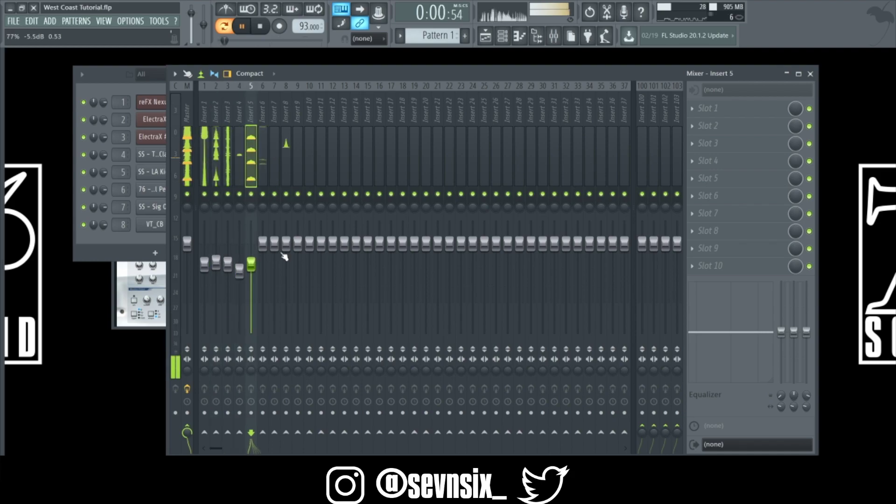
Lower the faders of inserts 6 to 8, with Insert 7 at about -7.6 dB and Insert 8 at about -6.1 dB.
left_click_drag(286, 243, 274, 272)
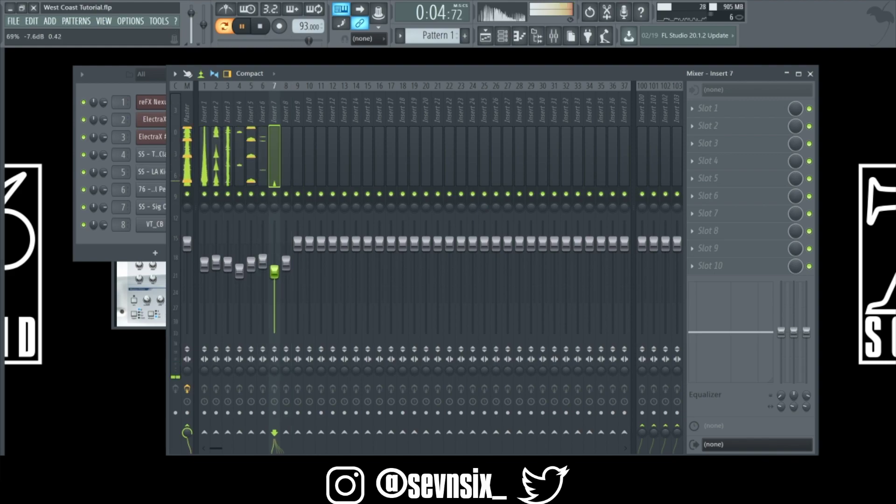
left_click_drag(286, 263, 286, 267)
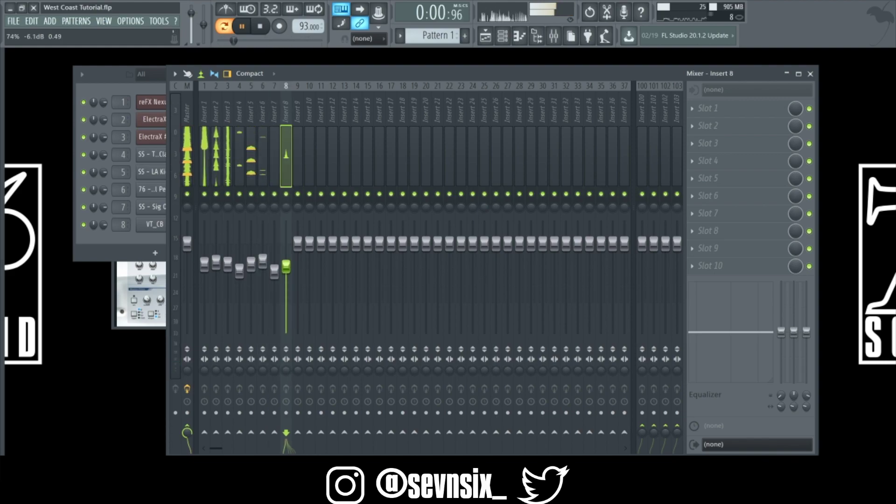
left_click_drag(263, 261, 266, 265)
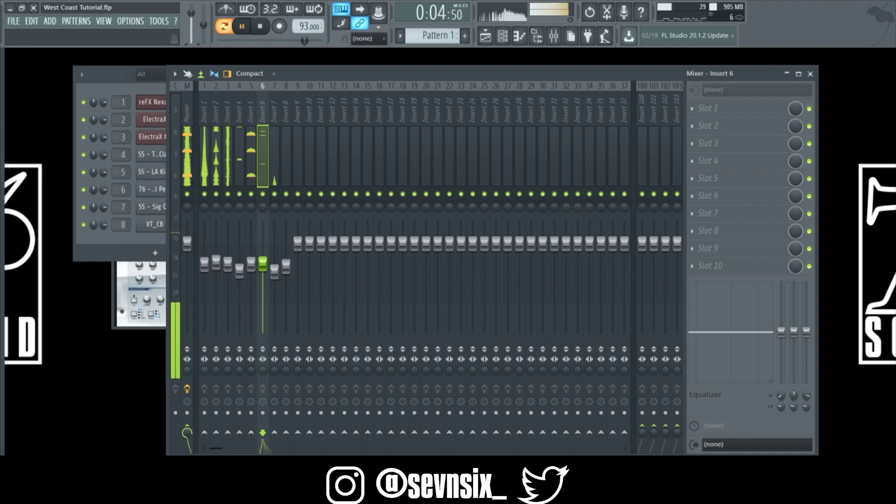
Raise the clap's Insert 4 fader slightly above the neighbouring tracks' level and stop playback.
left_click(813, 493)
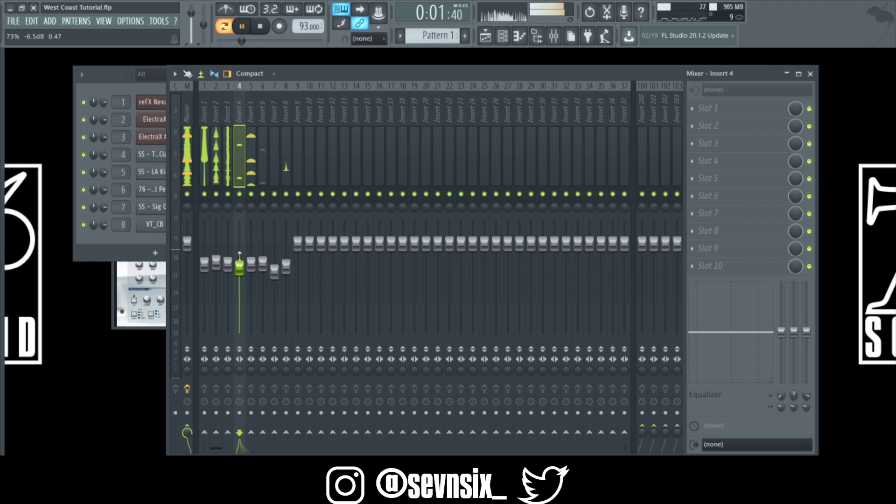
mouse_move(239, 255)
left_mouse_down()
mouse_move(240, 246)
mouse_move(240, 254)
left_mouse_up()
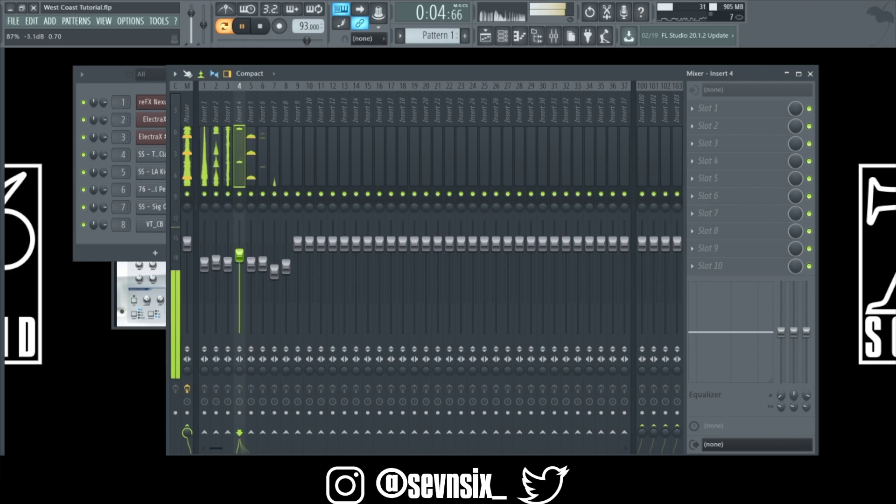
left_click_drag(240, 254, 240, 256)
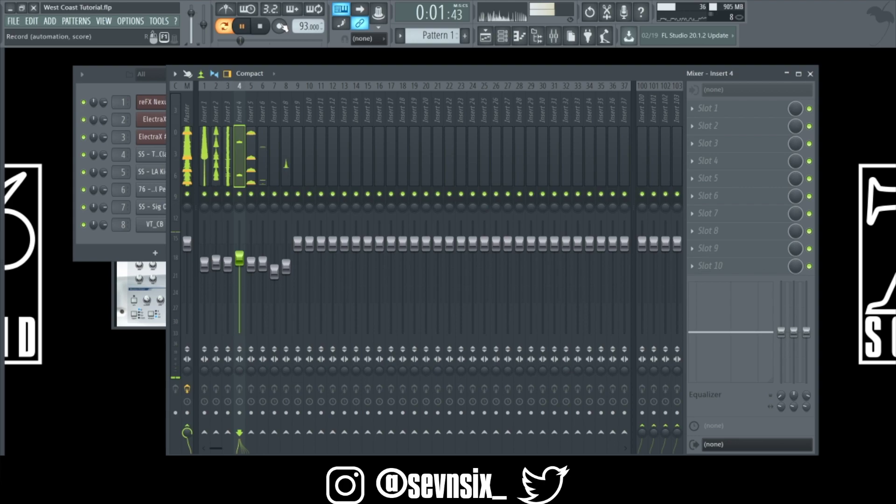
key("space")
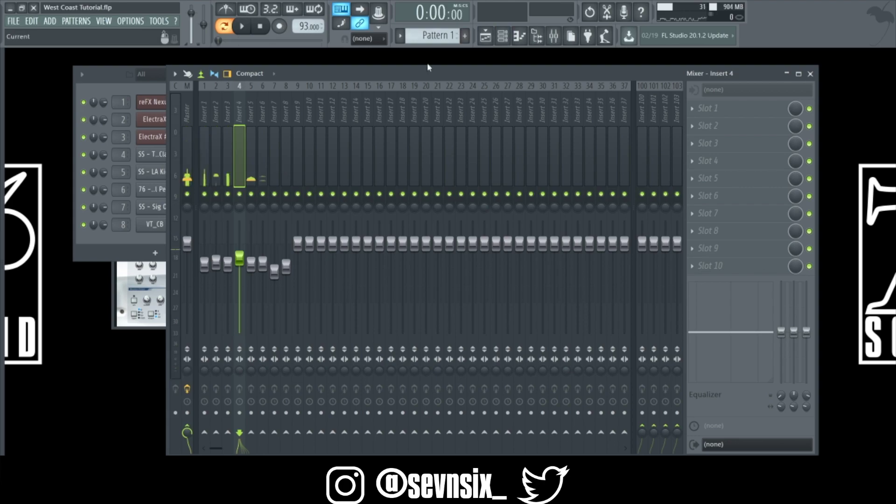
Split Pattern 1 by channel so each instrument and sample gets its own pattern.
left_click(440, 36)
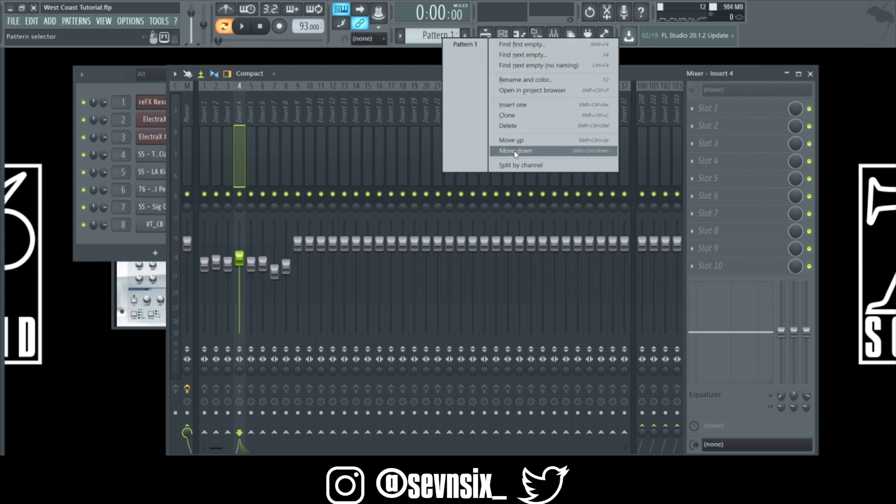
left_click(521, 165)
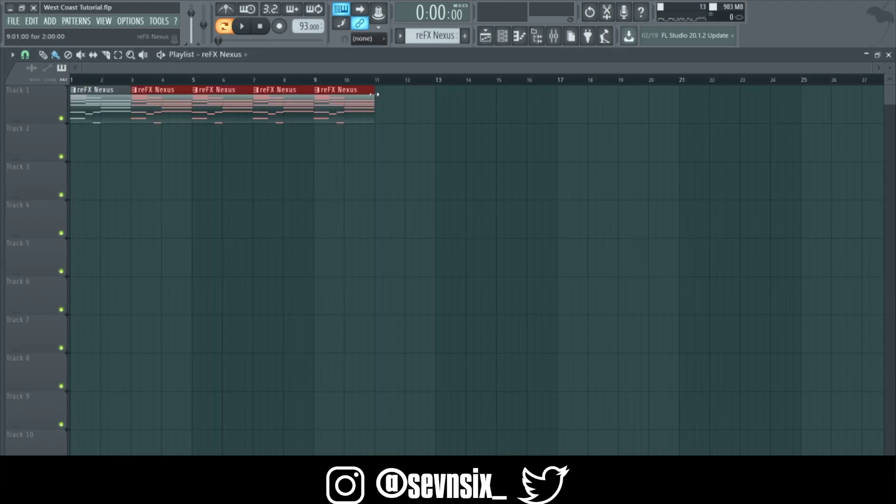
Lay out playlist clips: reFX Nexus from bar 1, ElectraX from bar 5, ElectraX #2 and clap from bar 9, kick, perc and Sig OH from bar 13.
key("ctrl+b")
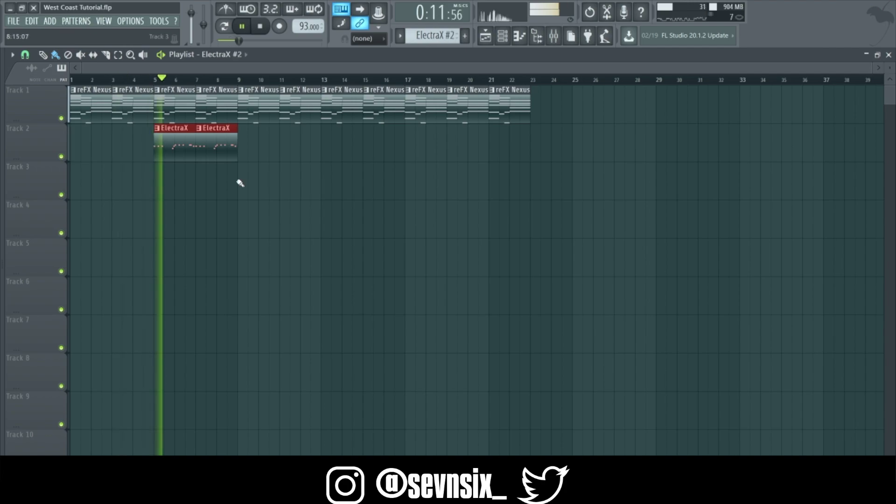
left_click_drag(240, 183, 355, 183)
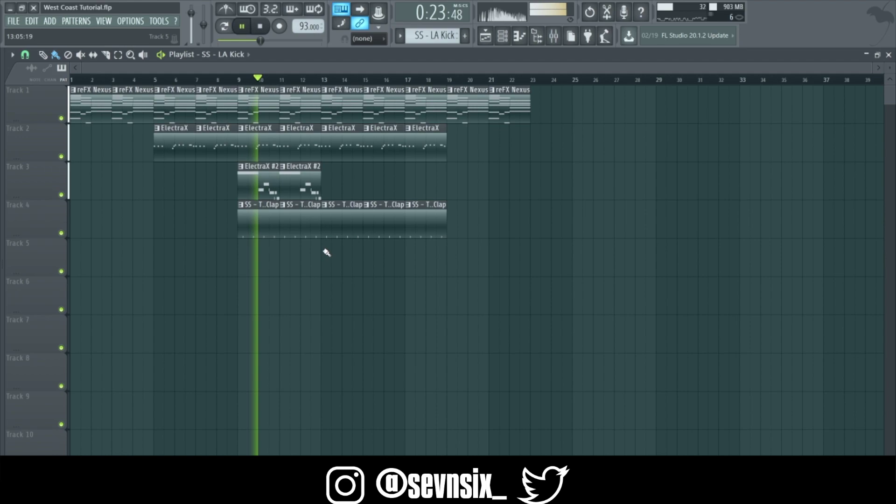
left_click_drag(326, 253, 508, 253)
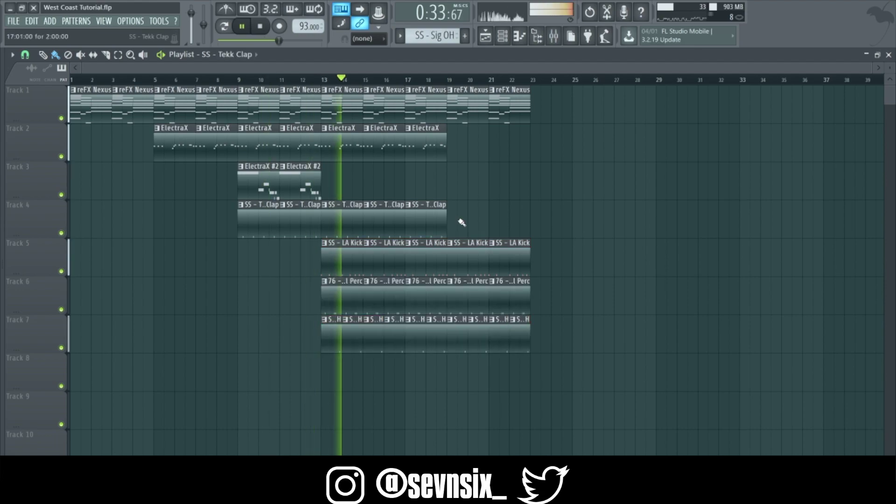
Add one more SS - Tekk Clap clip and one more ElectraX clip at bar 19 in the playlist.
left_click(462, 223)
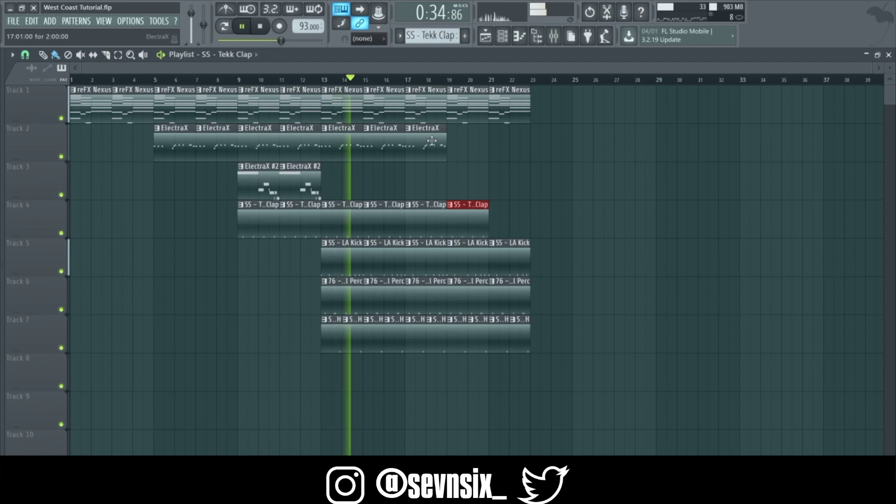
left_click(466, 140)
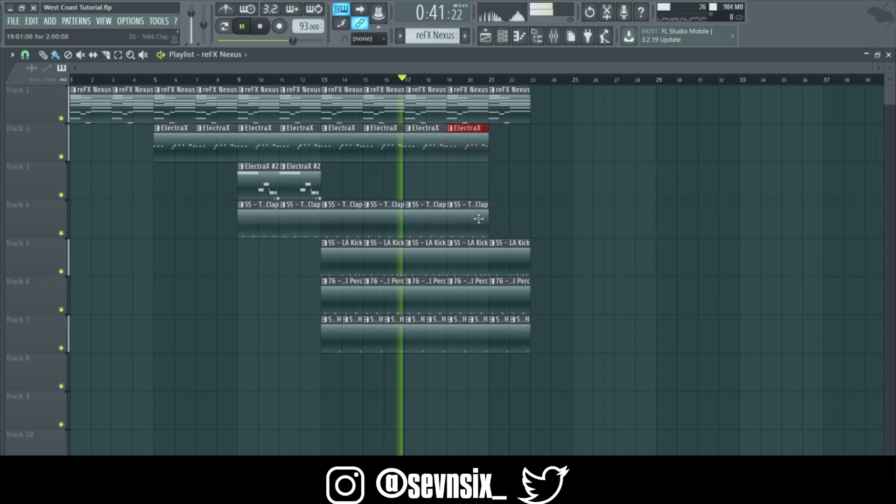
left_click(479, 219)
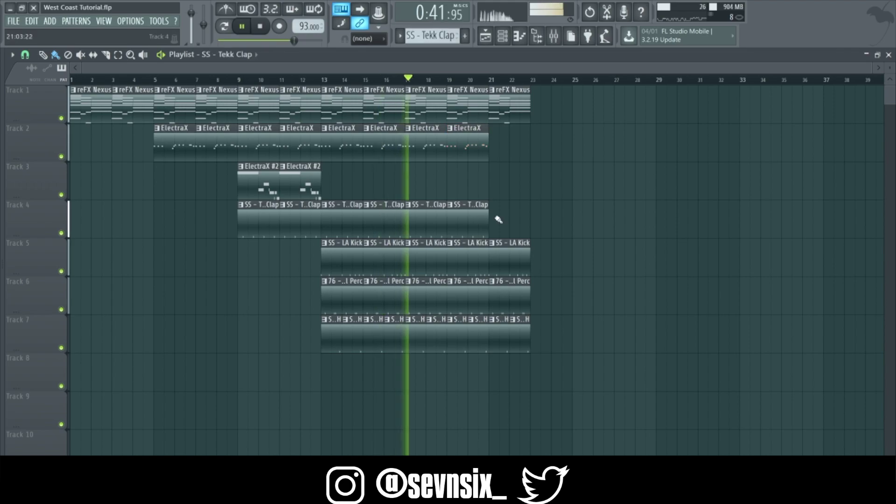
Remove the kick, perc and Sig OH clips from bar 21 on, and add ElectraX #2 and reFX Nexus clips through bar 24.
left_click_drag(498, 219, 569, 225)
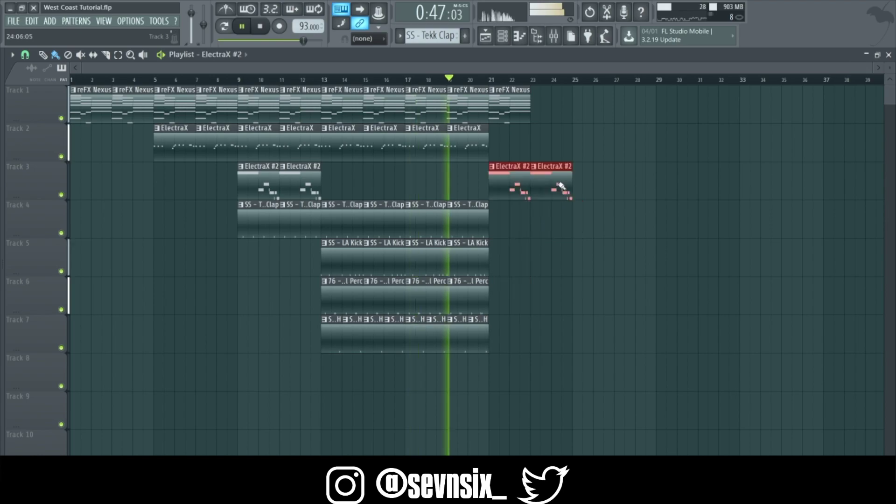
left_click(519, 108)
left_click(541, 109)
Extend the SS - LA Kick, 76 - Digital Perc and SS - Sig OH clips over bars 21 to 24.
left_click(483, 255)
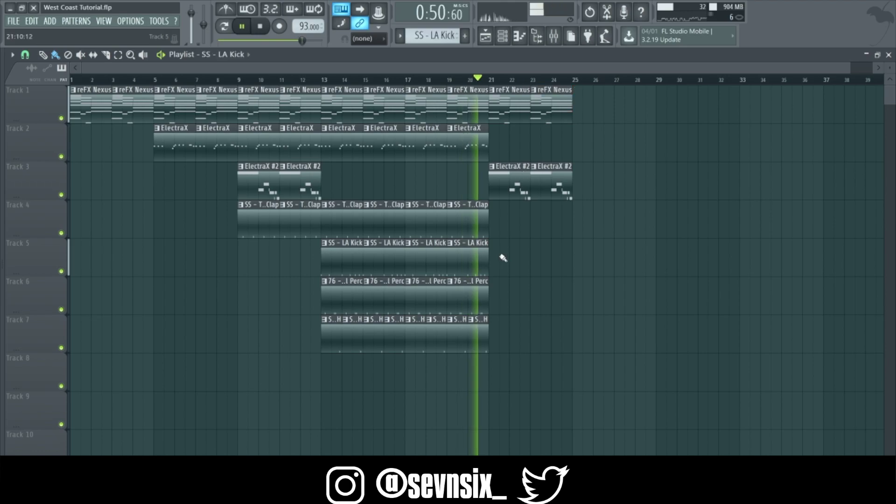
left_click(504, 258)
left_click(542, 258)
left_click(485, 299)
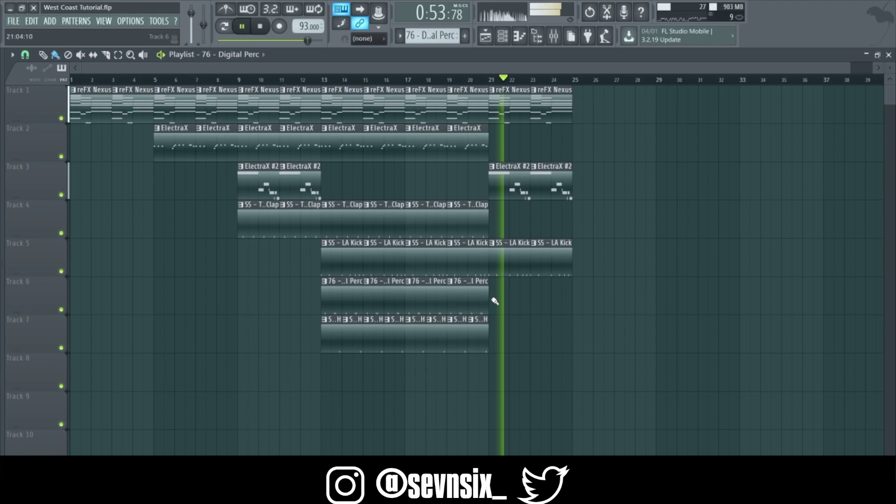
left_click(503, 299)
left_click(542, 299)
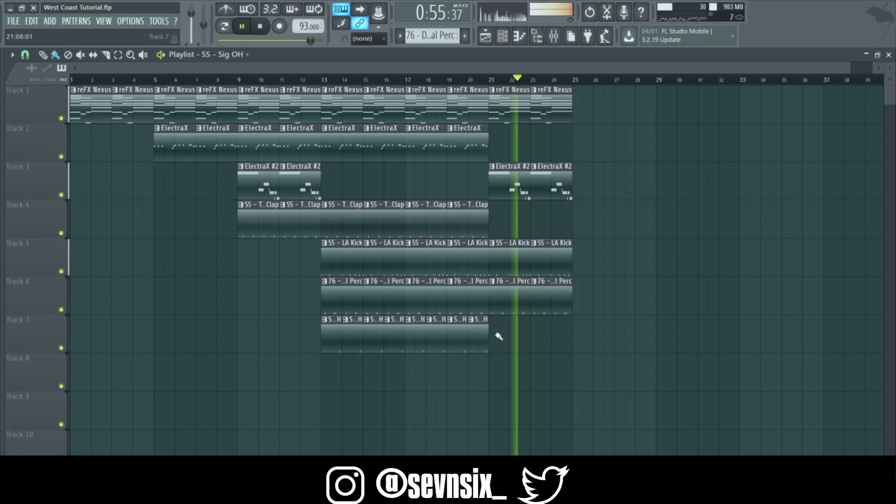
left_click(501, 337)
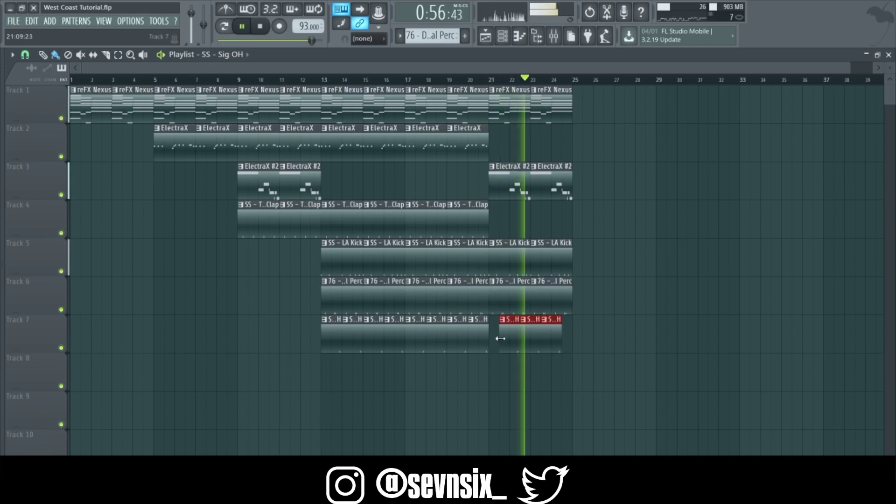
Add two SS - Tekk Clap clips on track 4 over bars 21 to 24.
left_click(476, 229)
left_click(503, 229)
left_click(535, 227)
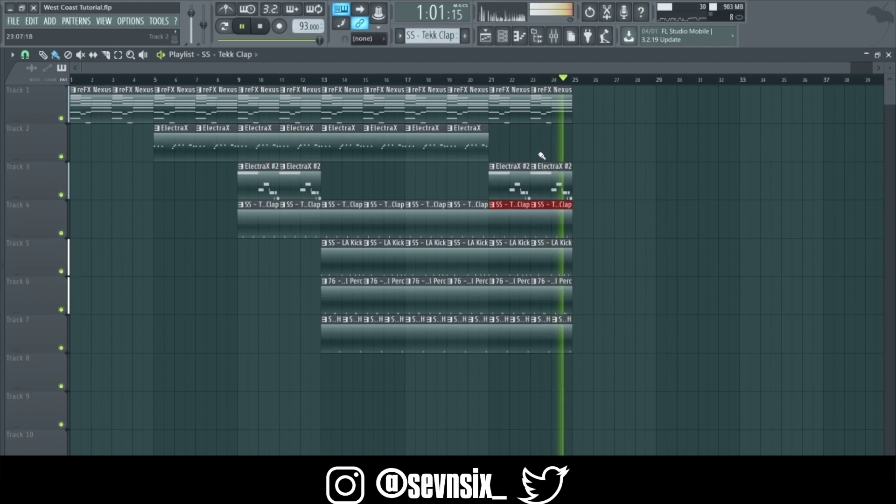
Delete the two SS - LA Kick clips at bars 21 to 24, and duplicate the arrangement of bars 9 to 24 starting at bar 25.
right_click(509, 258)
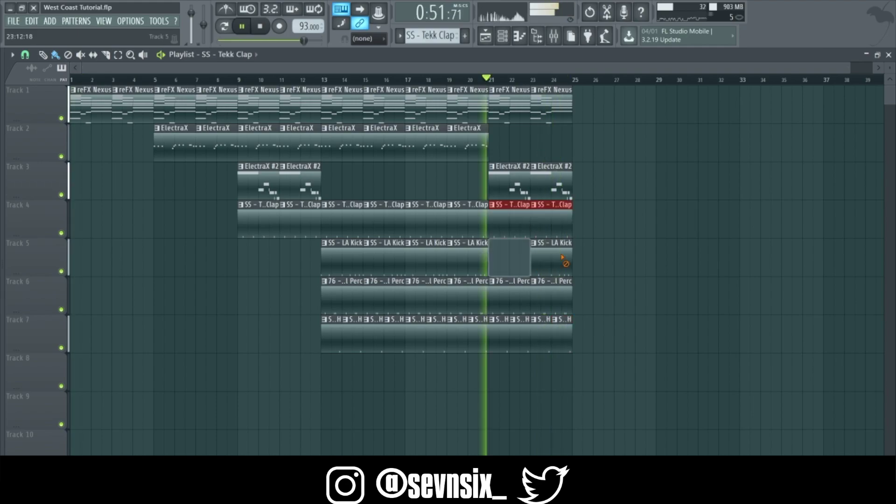
right_click(562, 256)
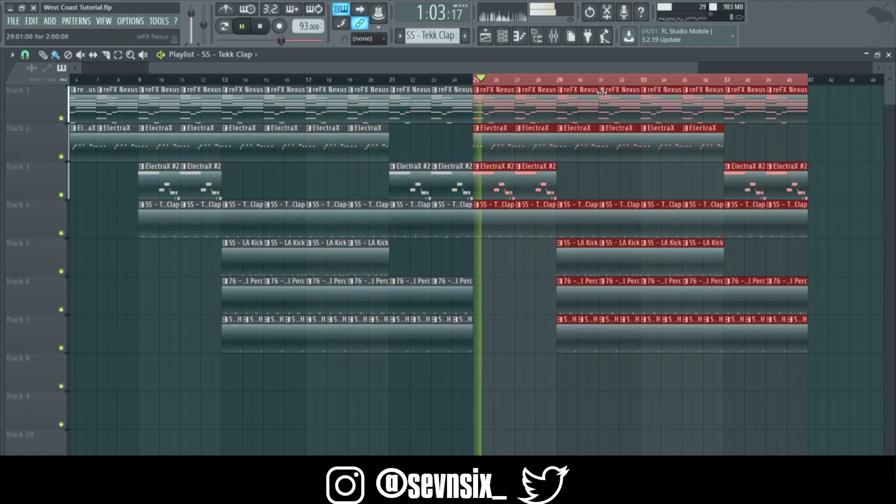
left_click(834, 90)
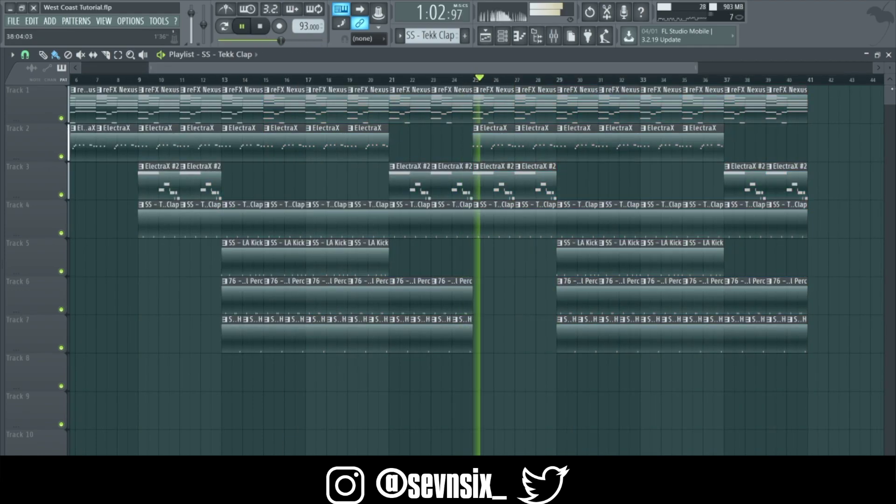
scroll(98, 81, "down", 2)
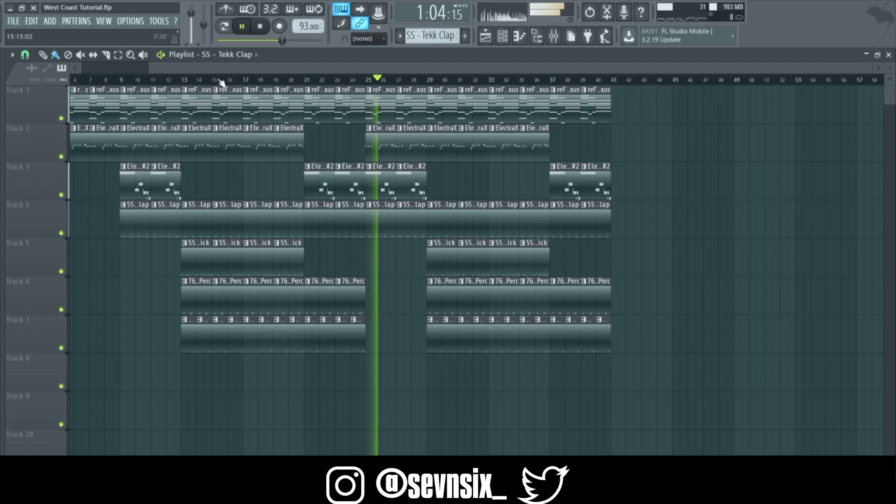
Preview the arrangement from an earlier bar and extend the reFX Nexus clips on track 1 over bars 41 to 48.
left_click(99, 81)
left_click(306, 81)
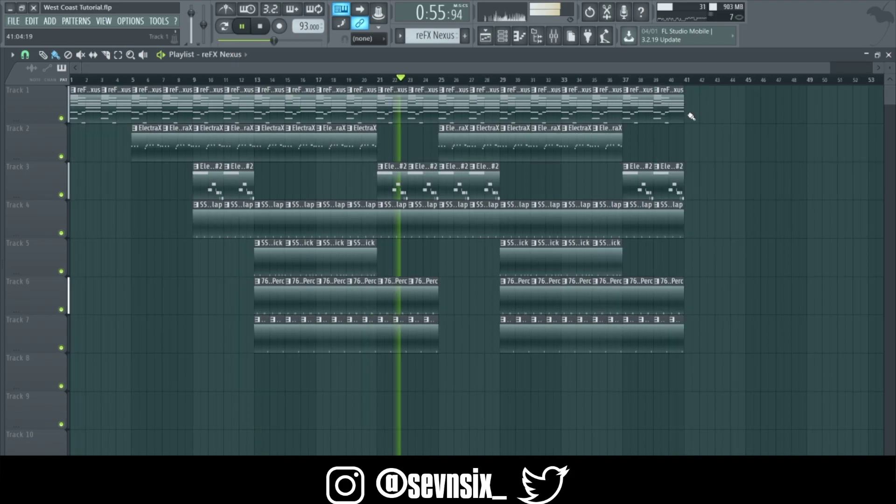
left_click_drag(692, 116, 792, 113)
left_click_drag(678, 109, 681, 112)
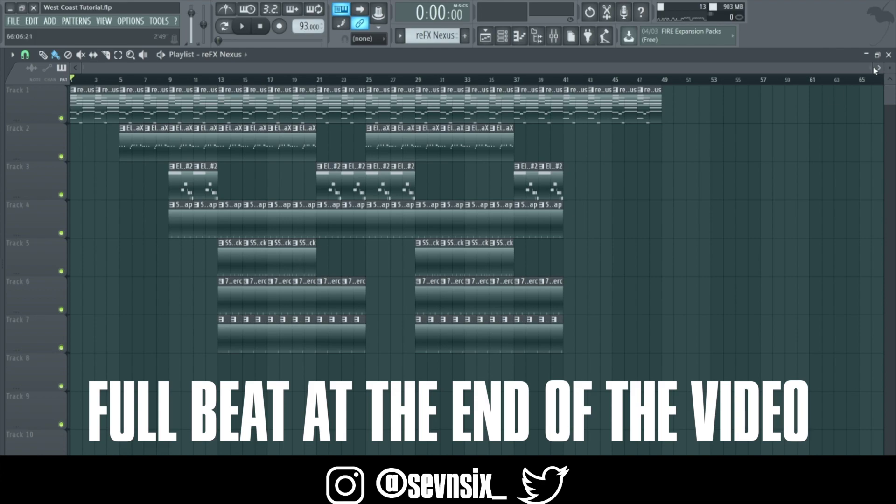
left_click_drag(873, 67, 583, 68)
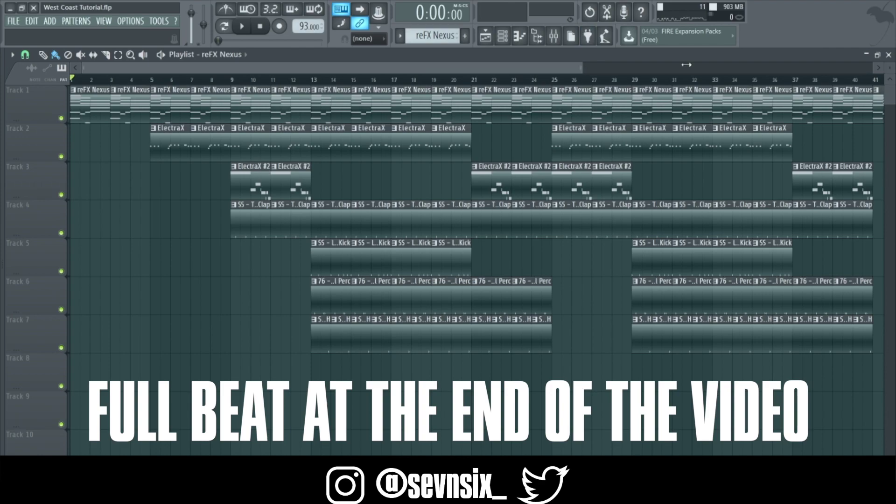
left_click_drag(582, 68, 871, 68)
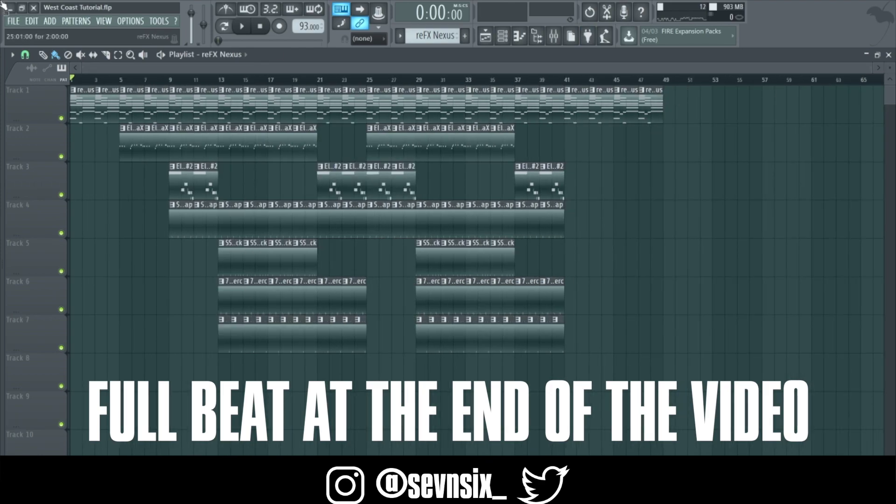
left_click_drag(869, 68, 591, 65)
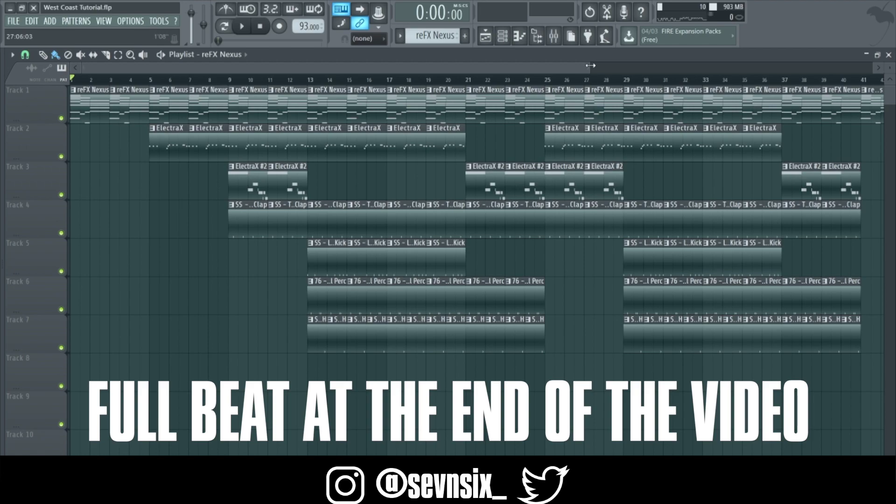
left_click_drag(591, 69, 644, 71)
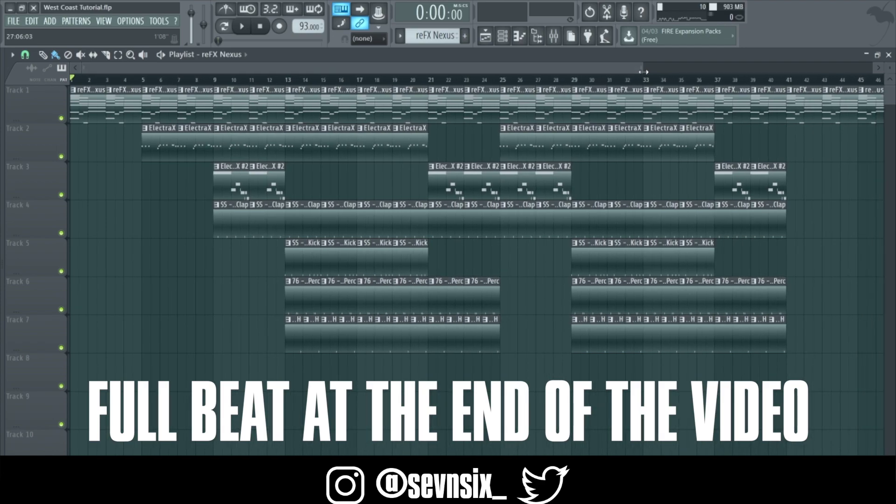